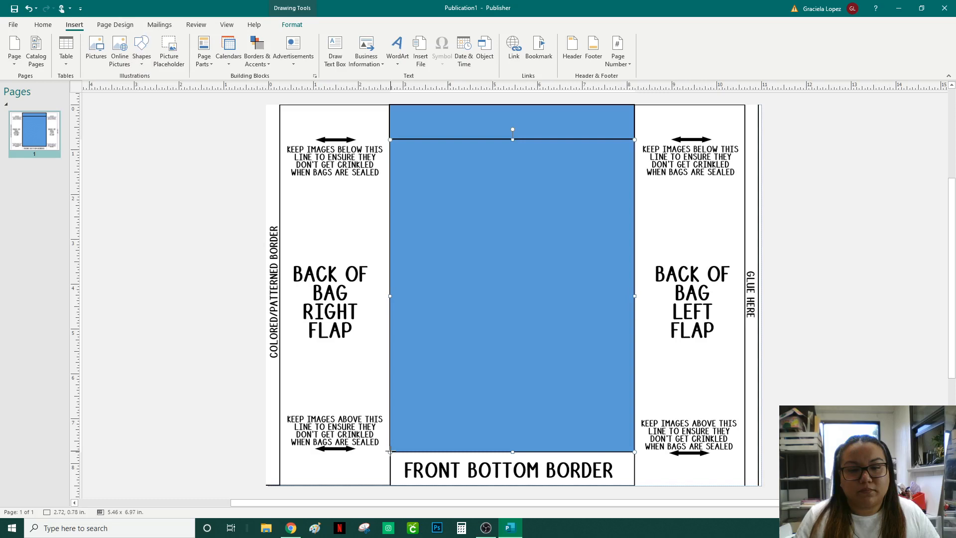
# Step: Draw a rectangle about 5.44" wide and 0.78" high over the Front Bottom Border area
pyautogui.moveTo(391, 452); pyautogui.dragTo(634, 486)
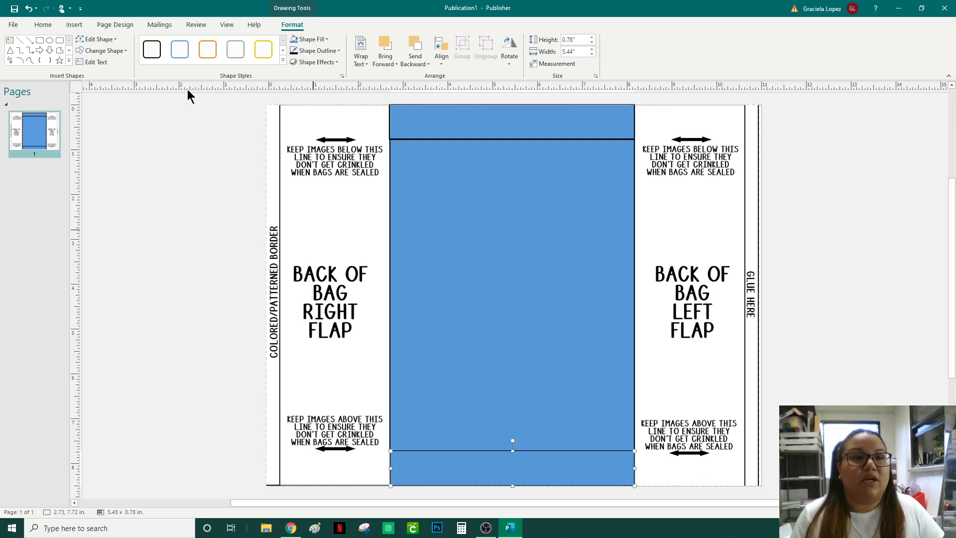
pyautogui.click(43, 25)
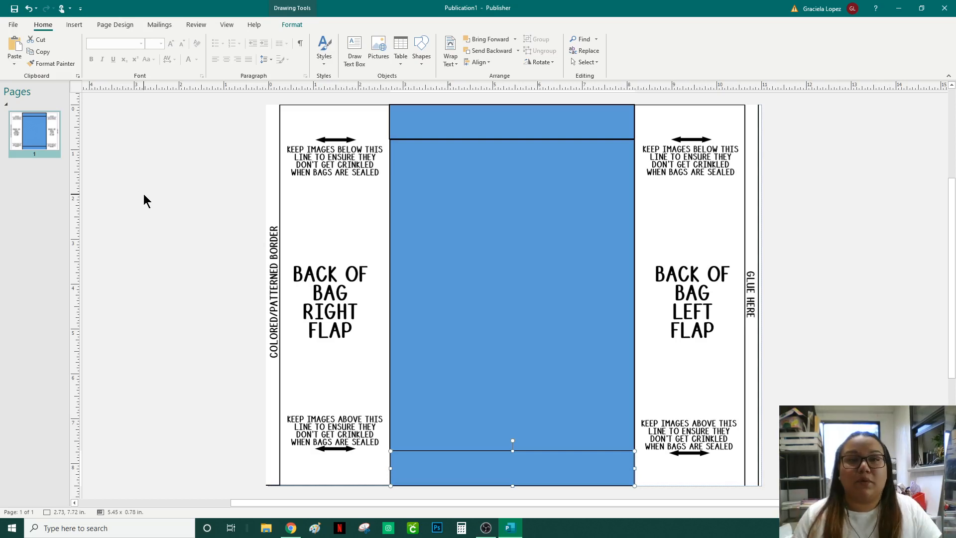
# Step: Fill the large central rectangle with the striped picture 61AZhQTIGNL._SX466_ from the Digital Files folder
pyautogui.click(526, 243)
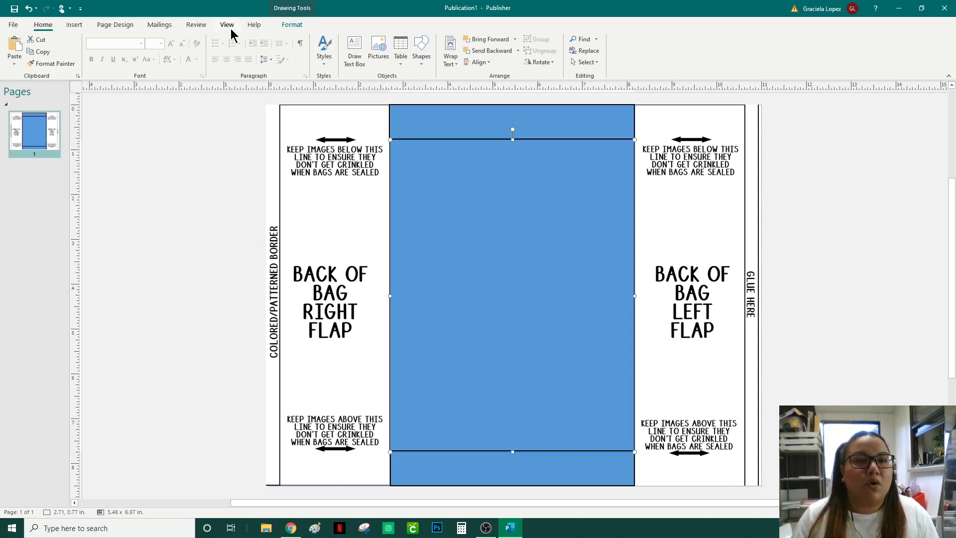
pyautogui.click(294, 25)
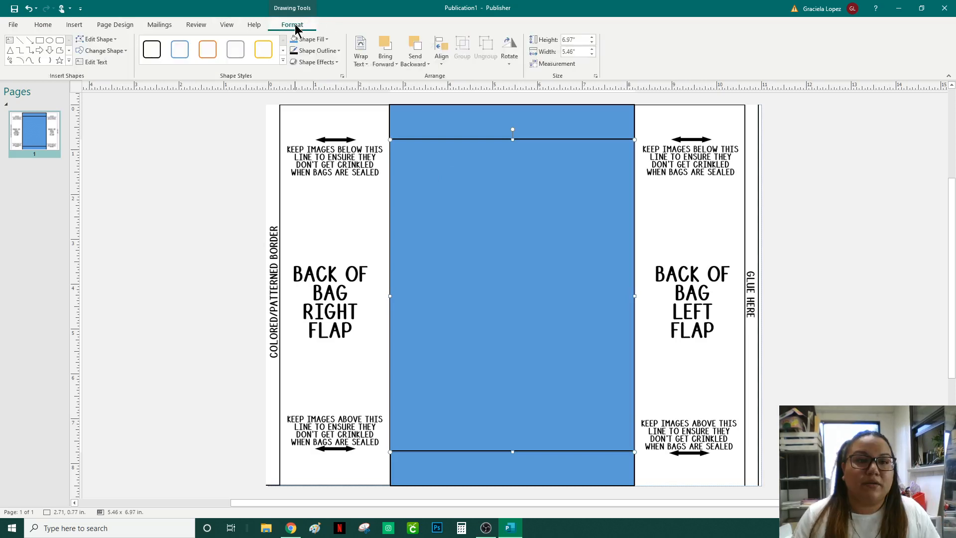
pyautogui.click(327, 40)
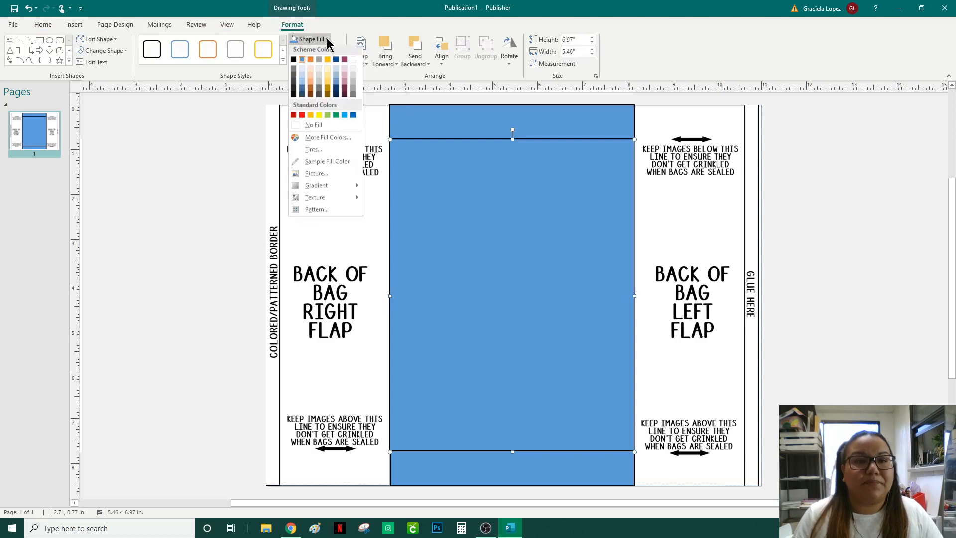
pyautogui.click(345, 181)
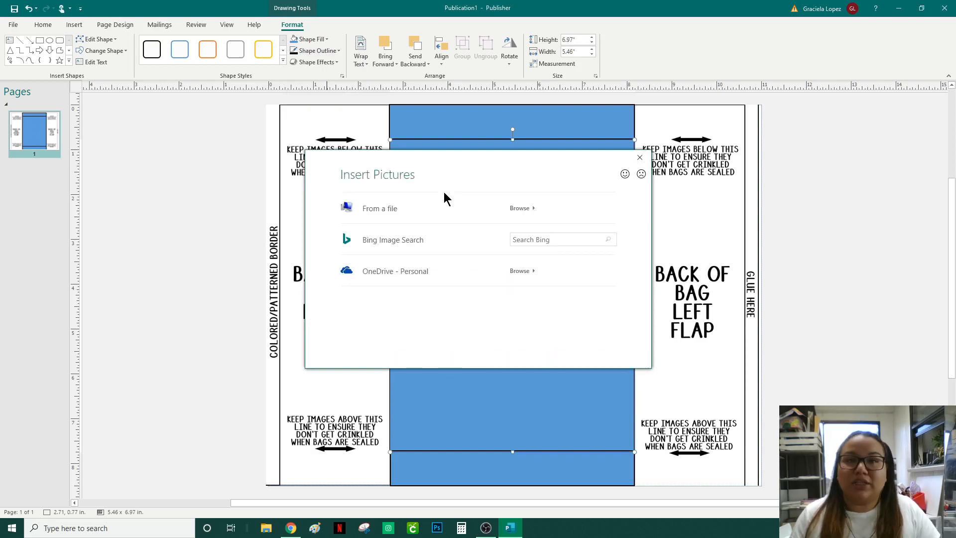
pyautogui.click(522, 211)
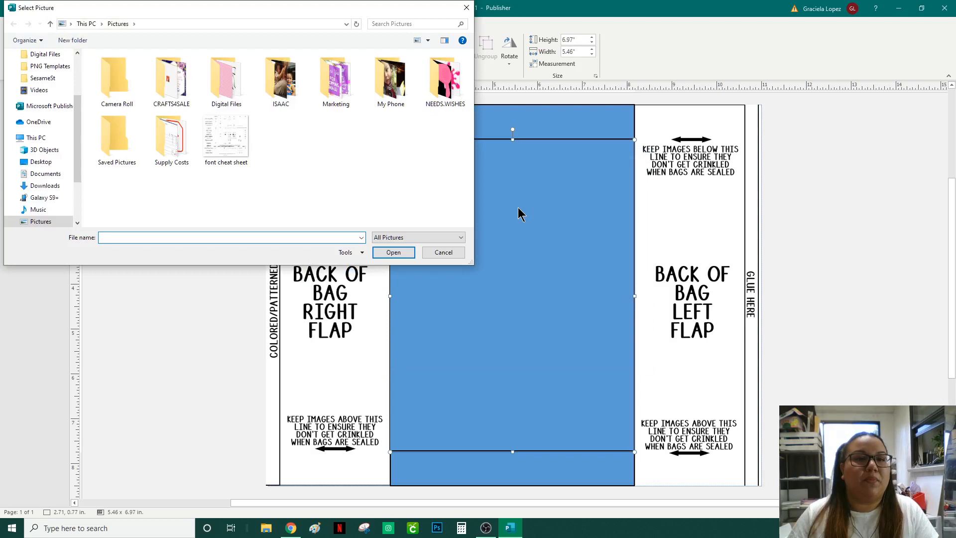
pyautogui.click(56, 58)
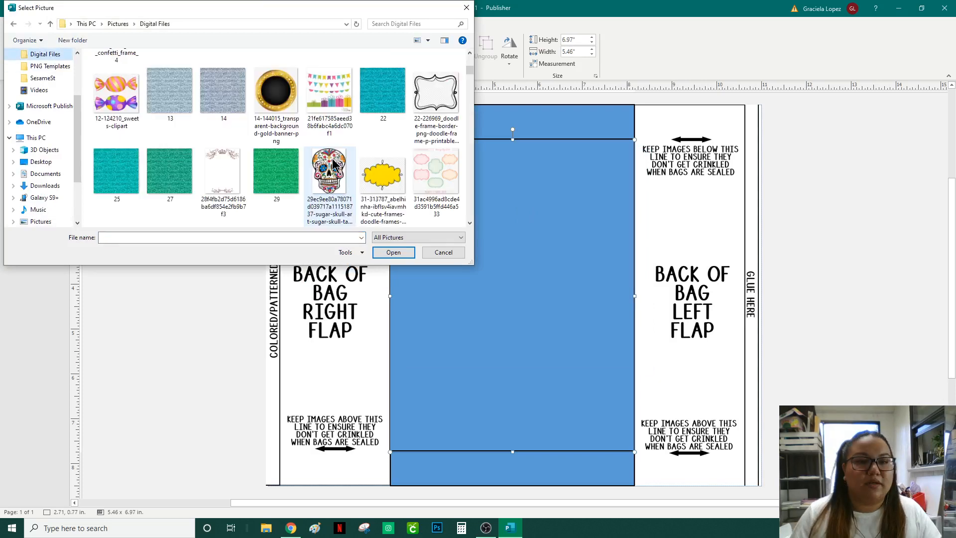
pyautogui.scroll(5, 333, 164)
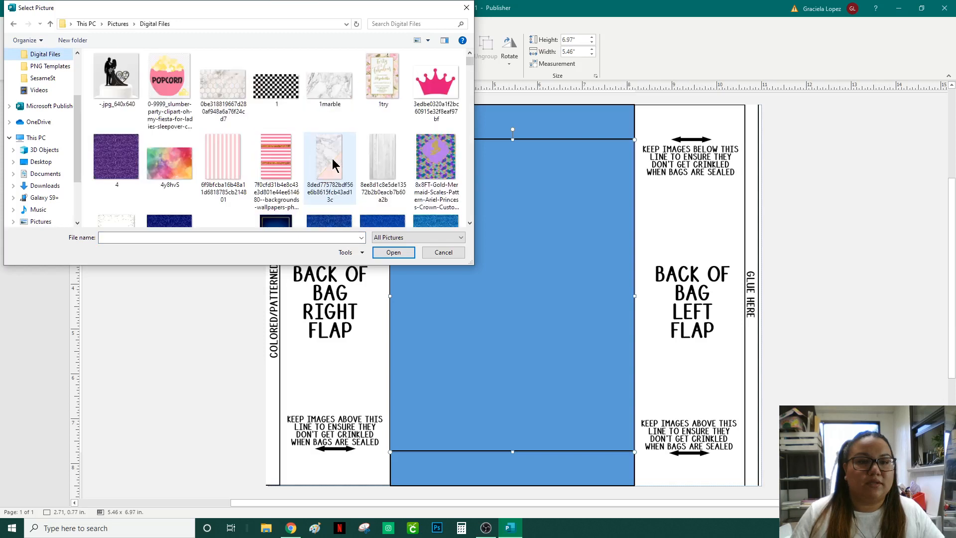
pyautogui.scroll(-5, 332, 165)
pyautogui.click(411, 176)
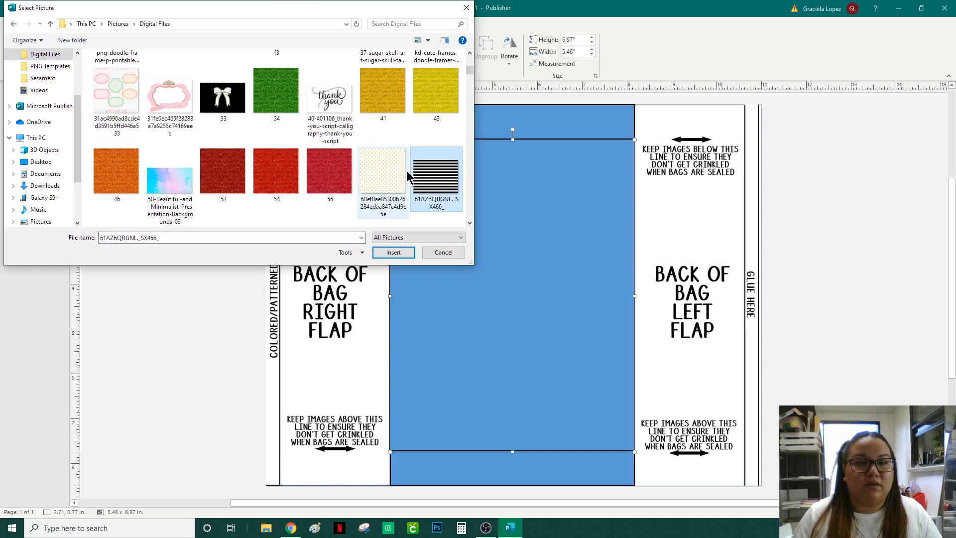
pyautogui.click(393, 252)
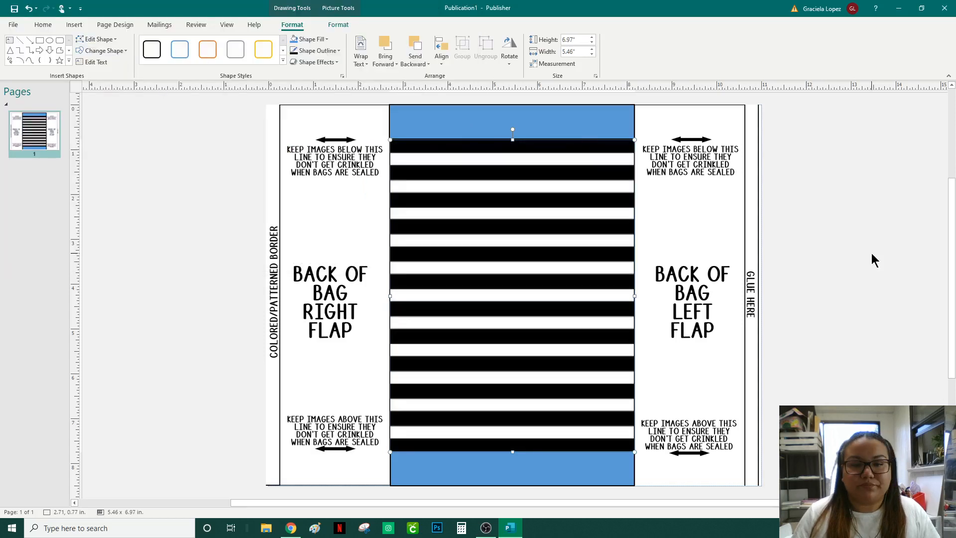
pyautogui.click(872, 255)
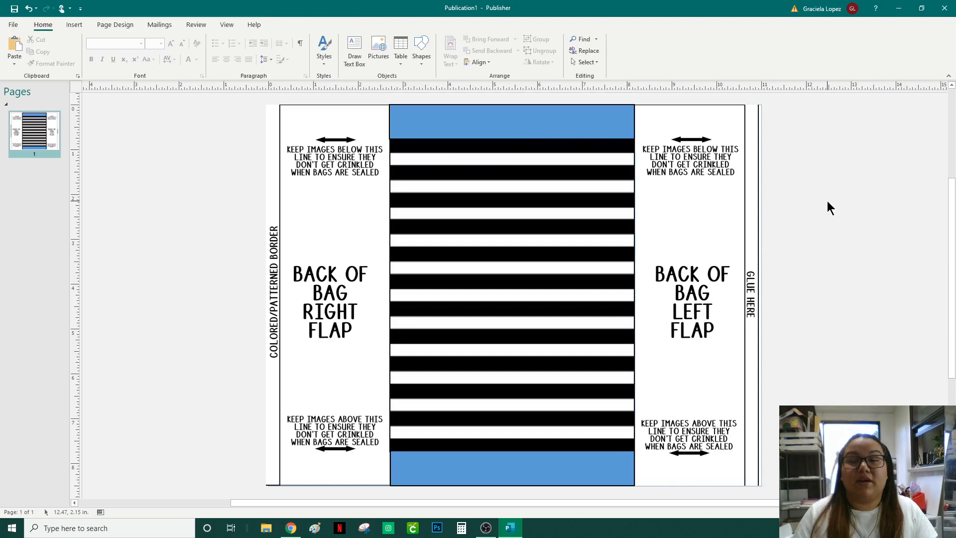
# Step: Select the blue rectangle above the striped area and show its shape formatting options
pyautogui.click(547, 123)
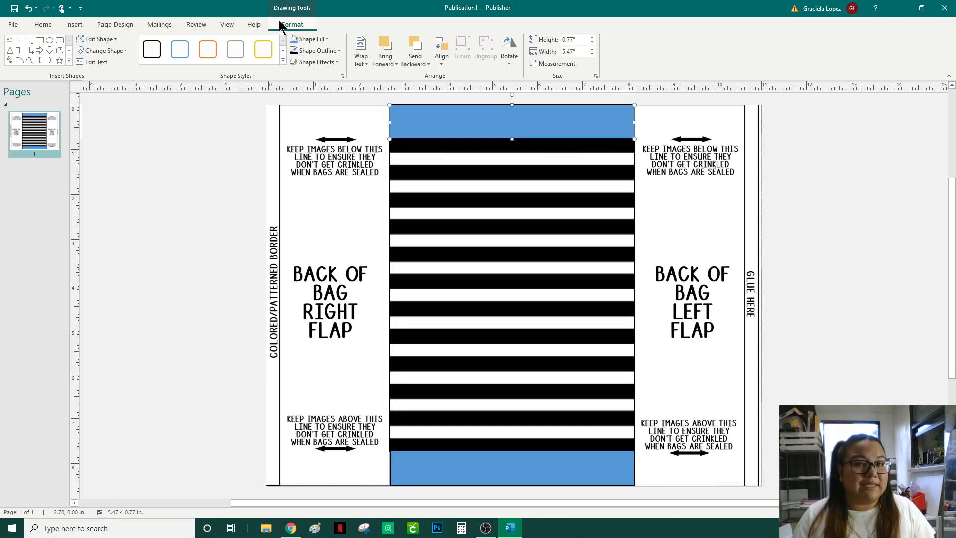
pyautogui.click(41, 29)
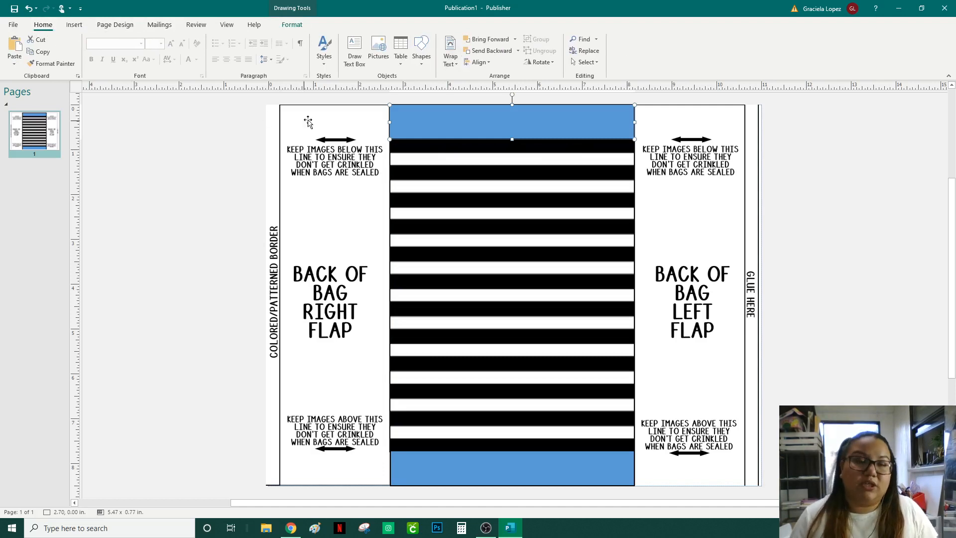
pyautogui.click(294, 26)
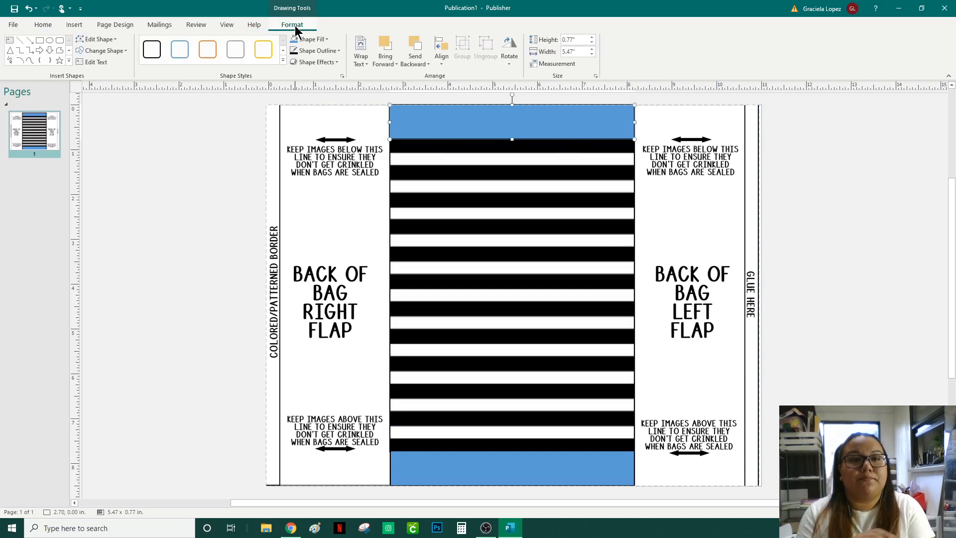
pyautogui.click(327, 39)
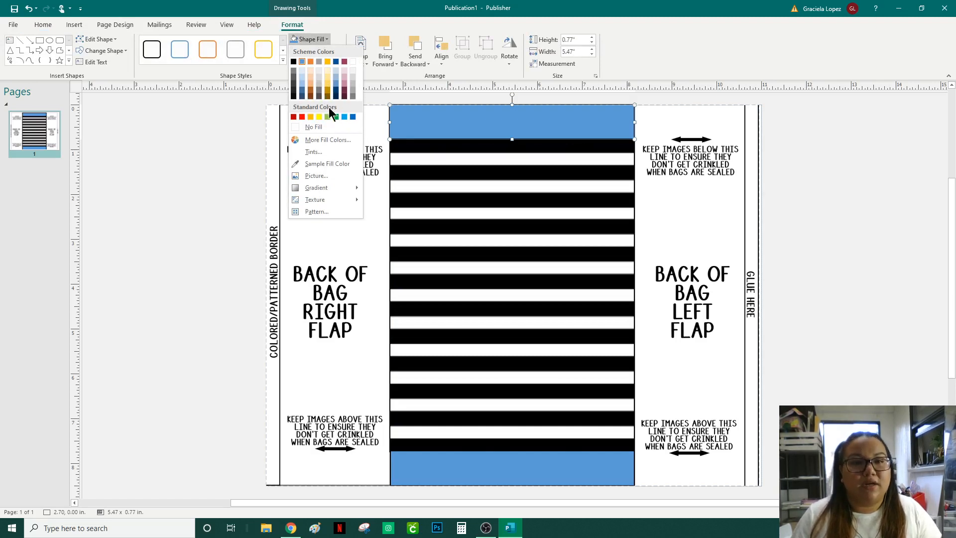
pyautogui.click(336, 141)
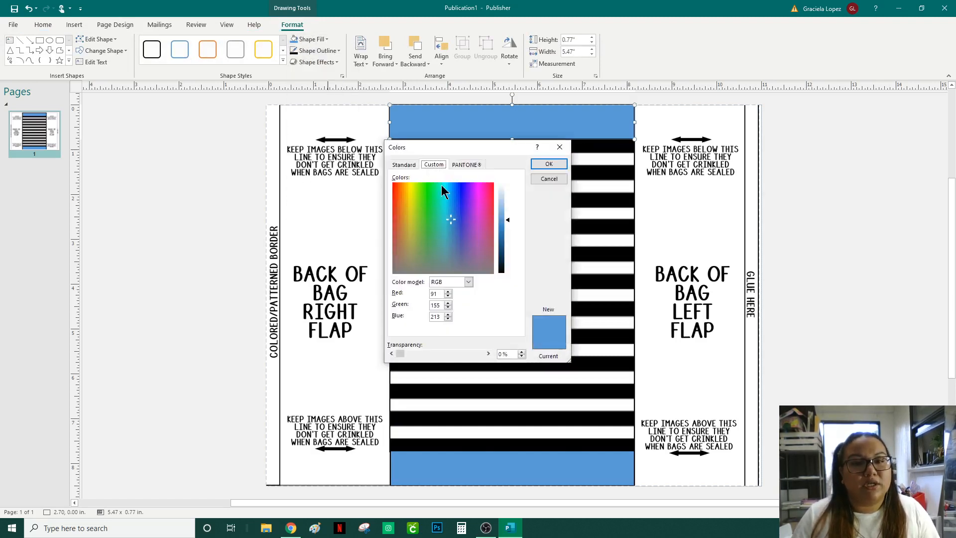
pyautogui.click(562, 179)
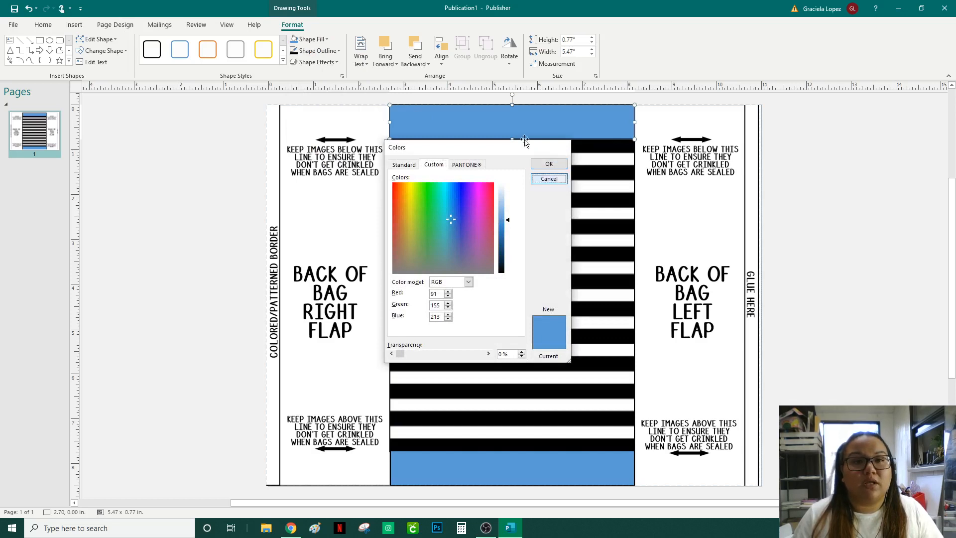
# Step: Fill the rectangle above the striped area with the gray texture picture 14 from the Digital Files folder
pyautogui.click(311, 39)
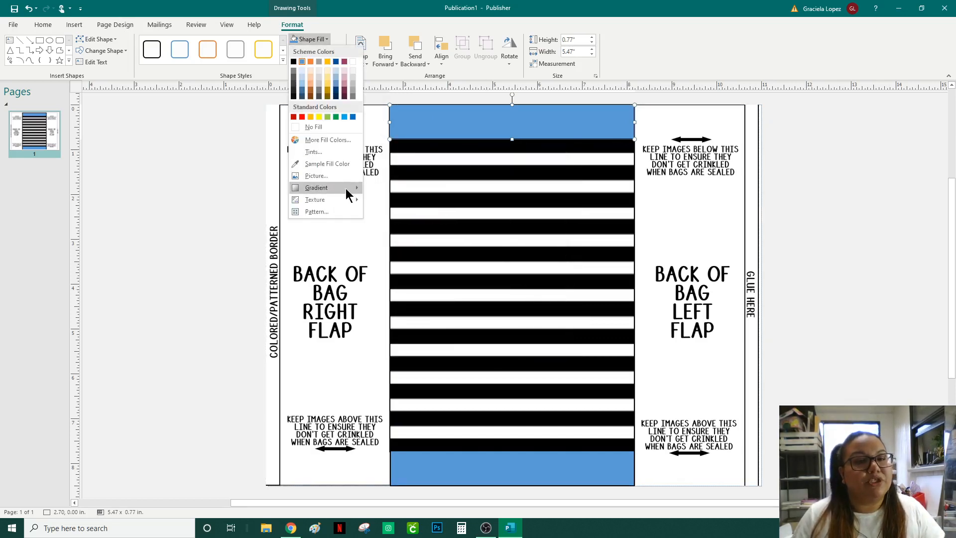
pyautogui.moveTo(345, 193)
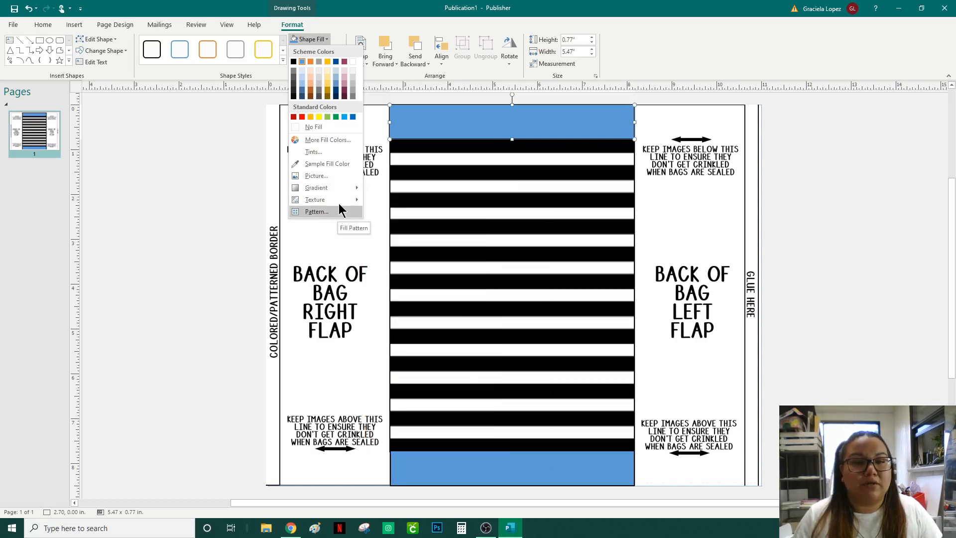
pyautogui.click(336, 176)
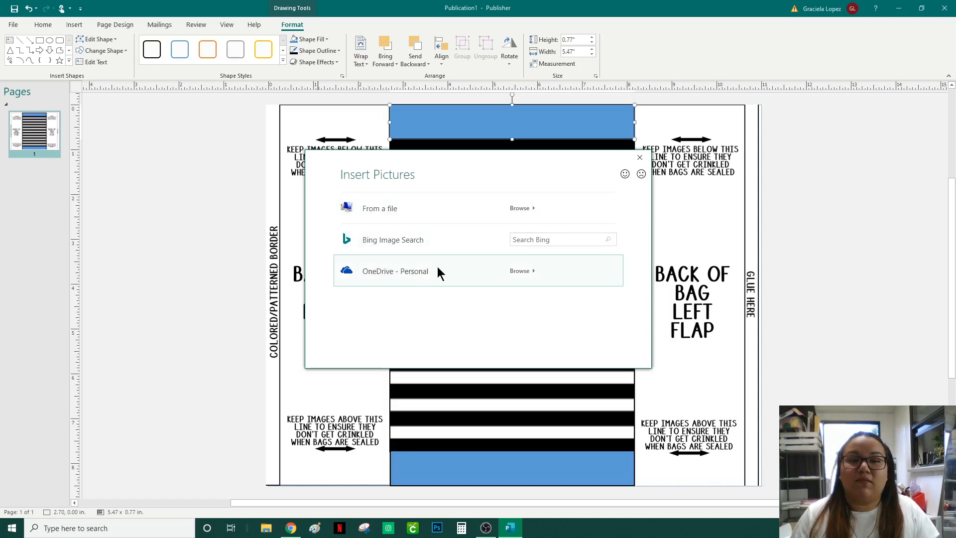
pyautogui.click(526, 214)
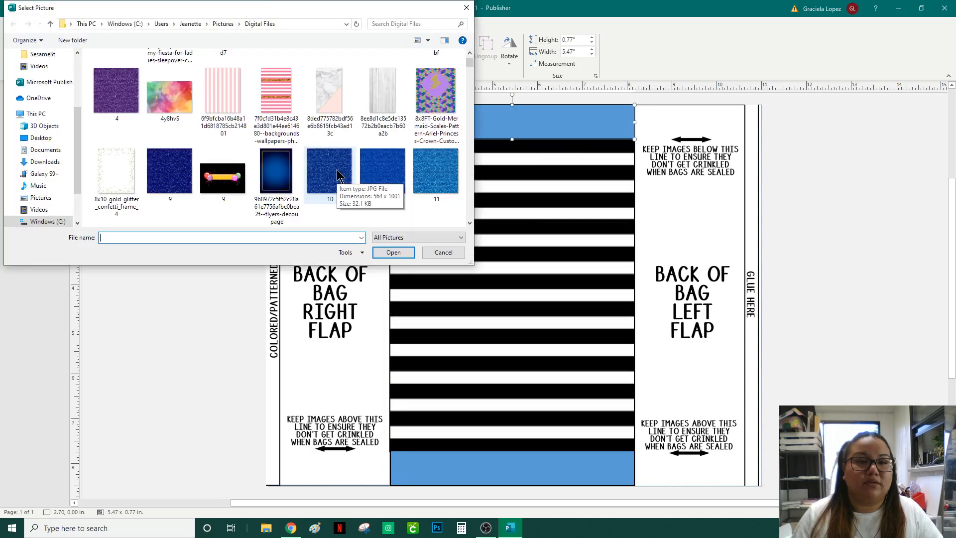
pyautogui.scroll(-1, 233, 176)
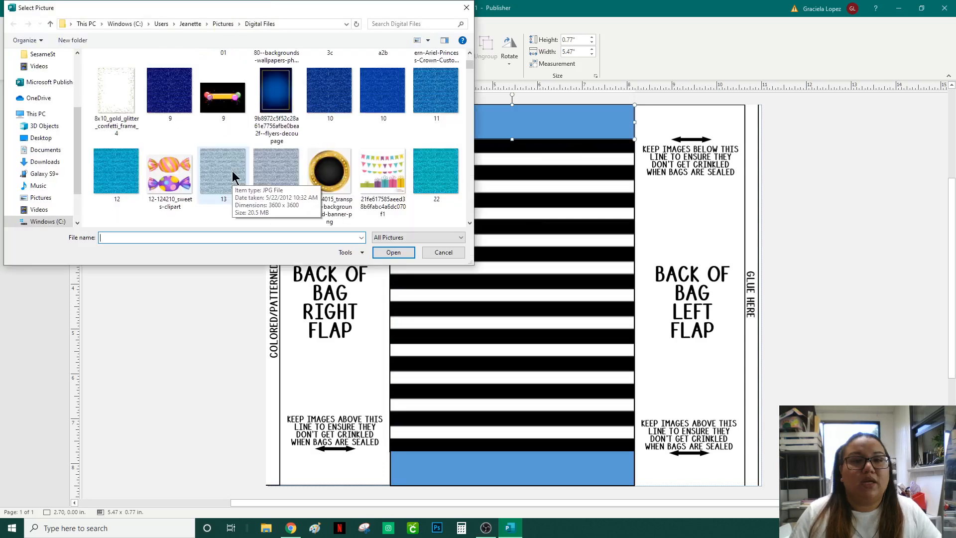
pyautogui.scroll(-1, 232, 164)
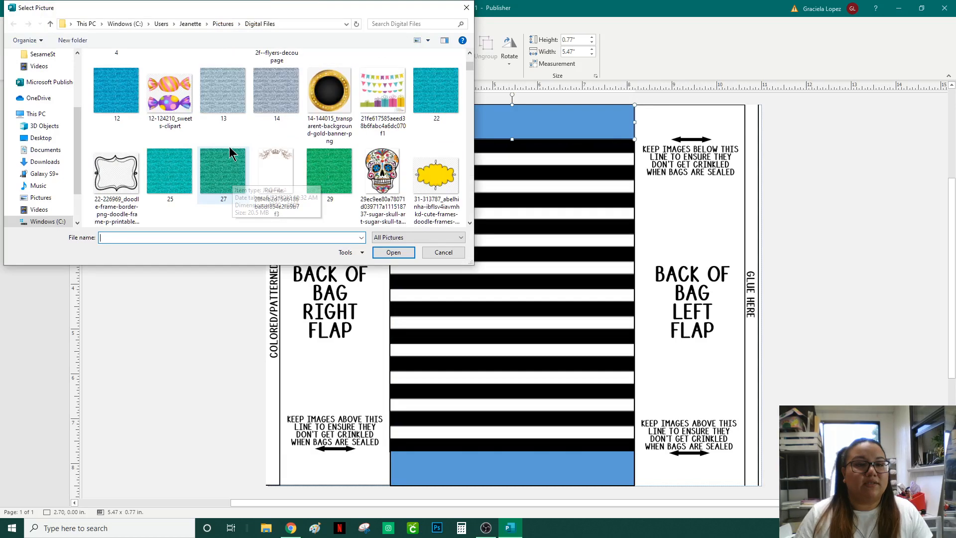
pyautogui.scroll(-6, 229, 149)
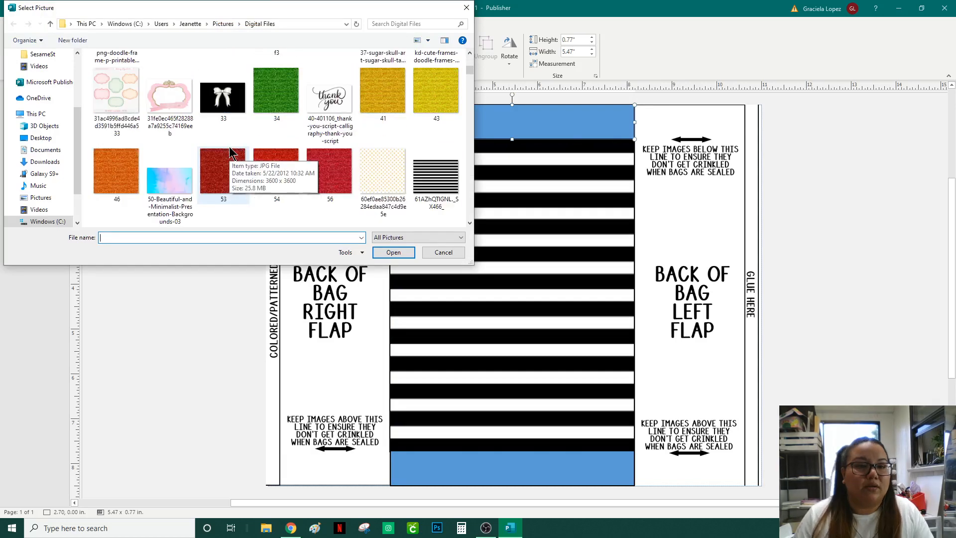
pyautogui.scroll(-5, 230, 148)
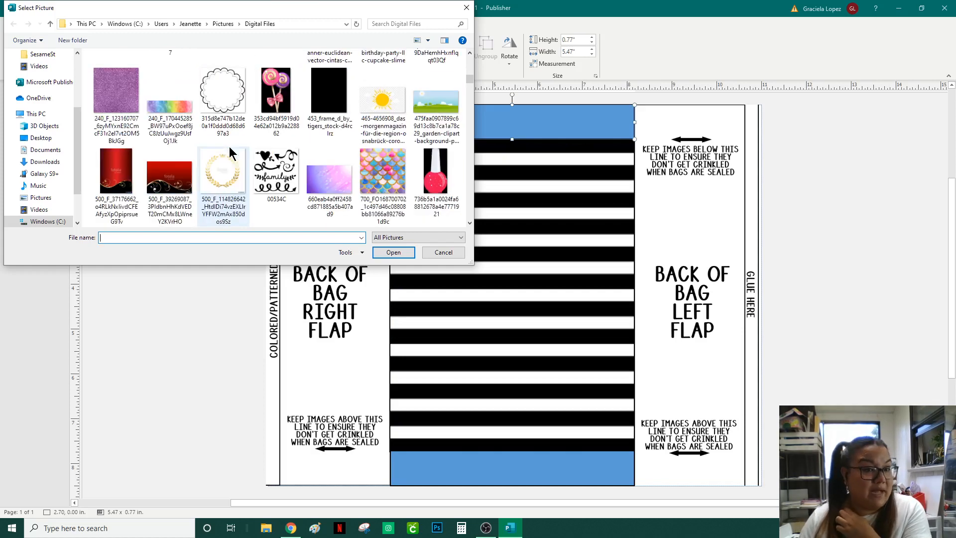
pyautogui.scroll(-3, 229, 151)
pyautogui.scroll(-2, 229, 149)
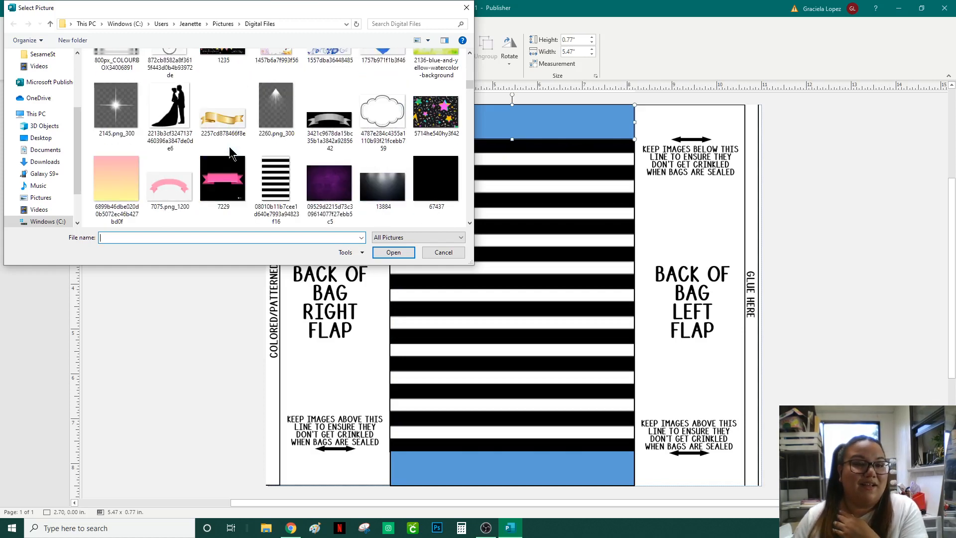
pyautogui.scroll(-1, 229, 152)
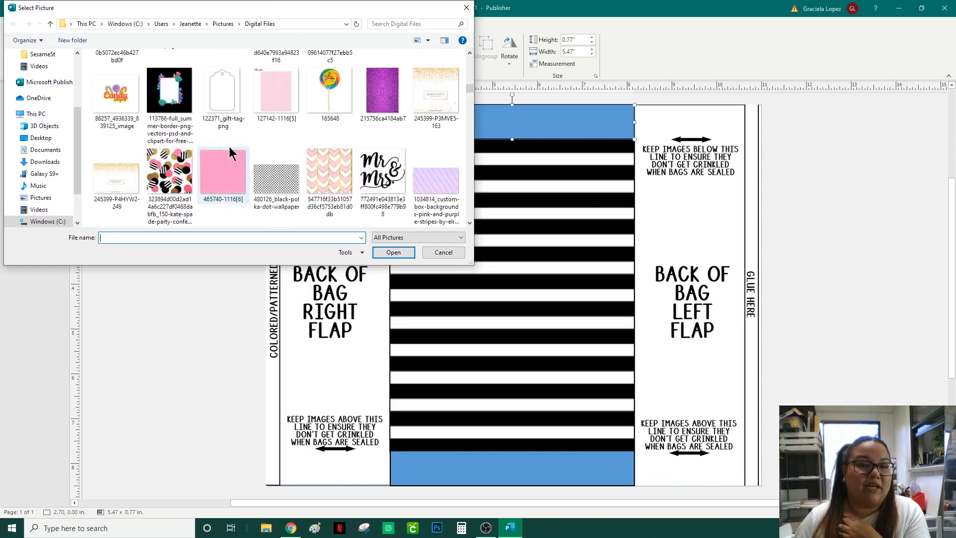
pyautogui.scroll(-1, 230, 147)
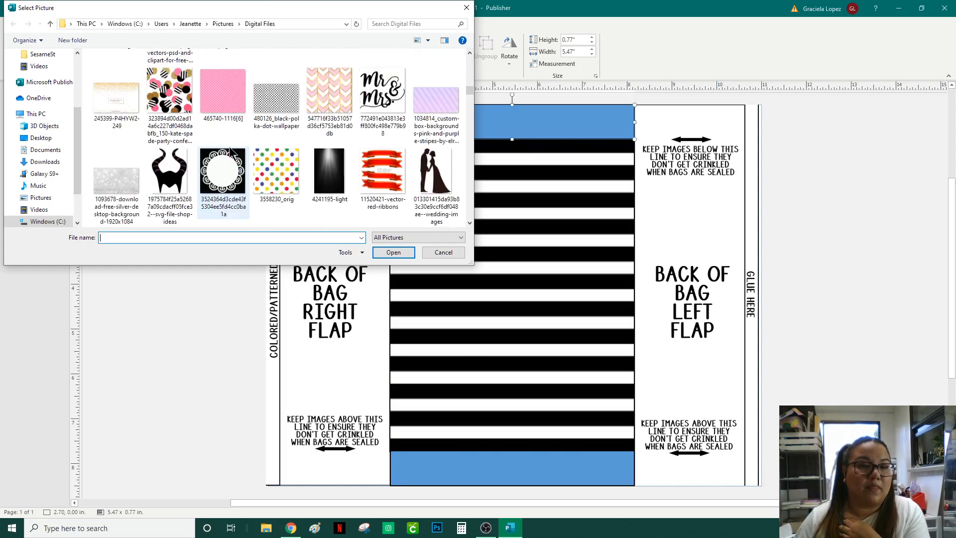
pyautogui.scroll(-1, 229, 149)
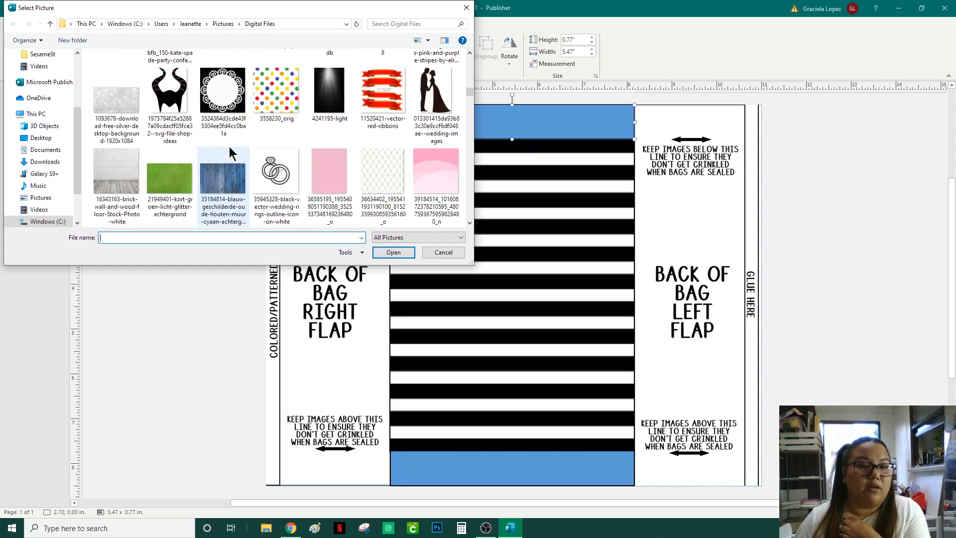
pyautogui.scroll(-1, 344, 191)
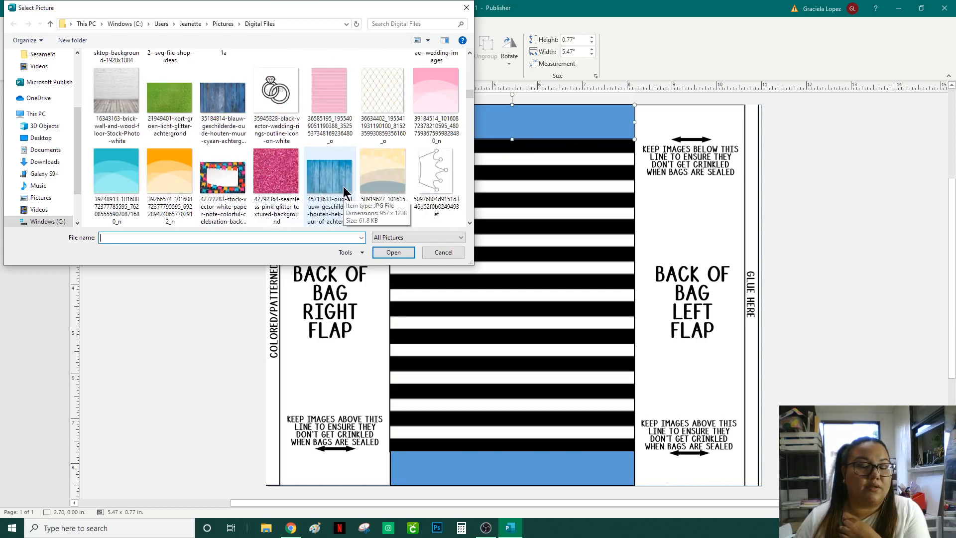
pyautogui.scroll(-1, 344, 191)
pyautogui.scroll(5, 344, 192)
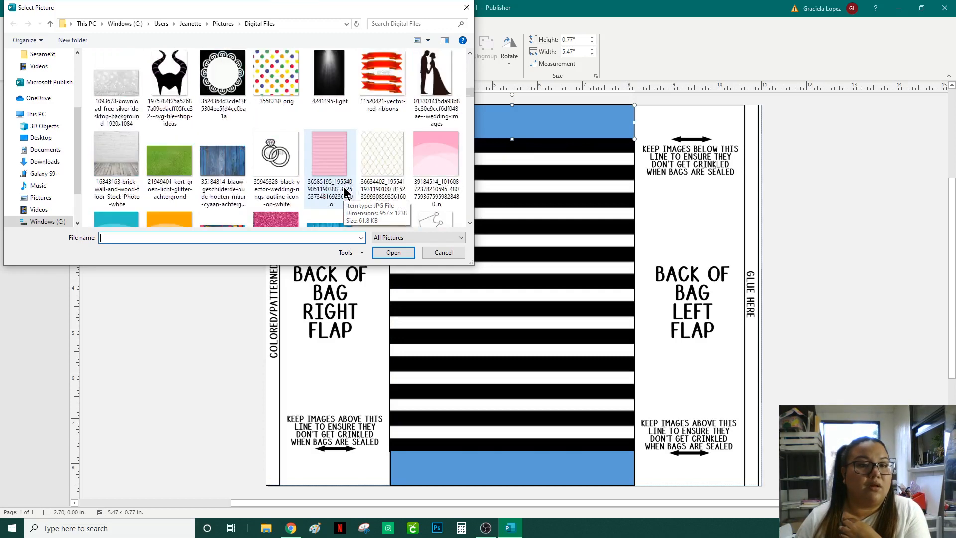
pyautogui.scroll(10, 343, 192)
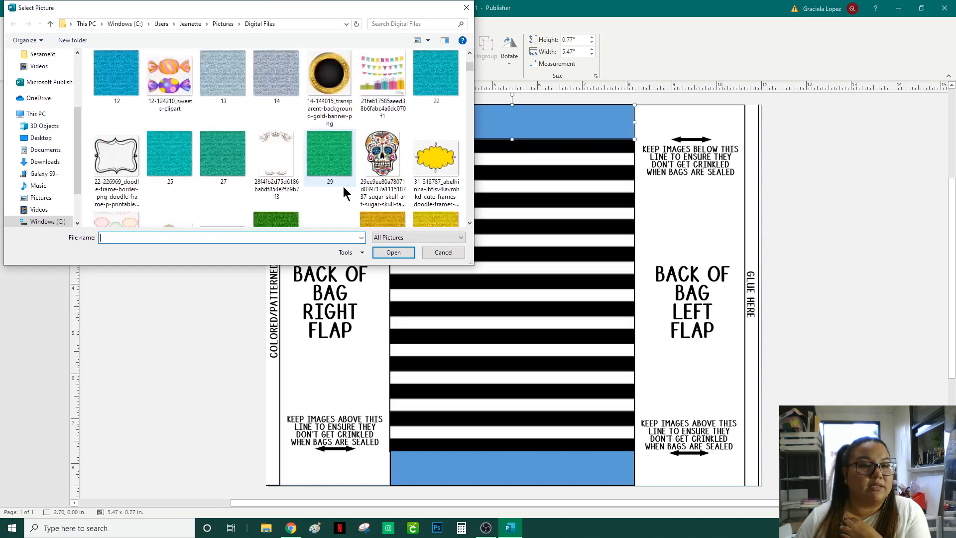
pyautogui.click(278, 154)
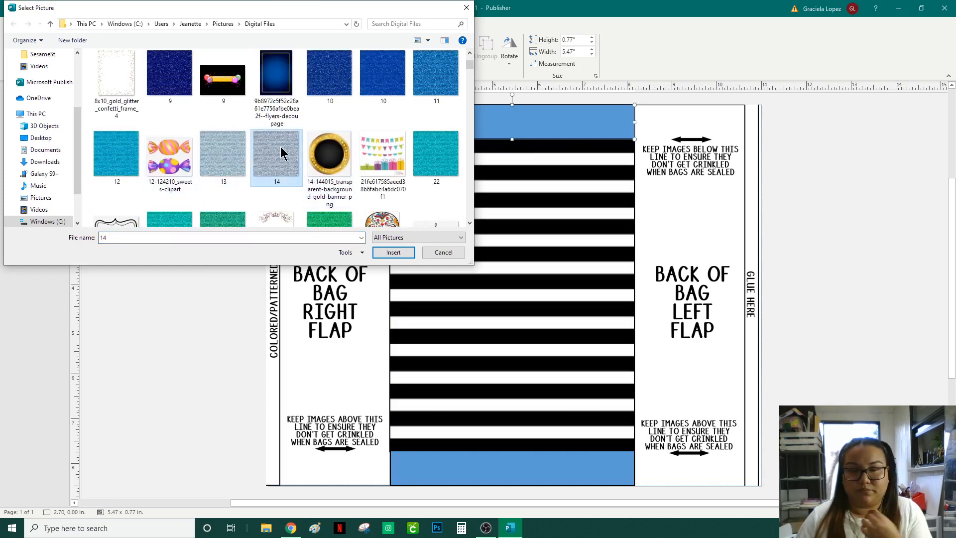
pyautogui.doubleClick(282, 151)
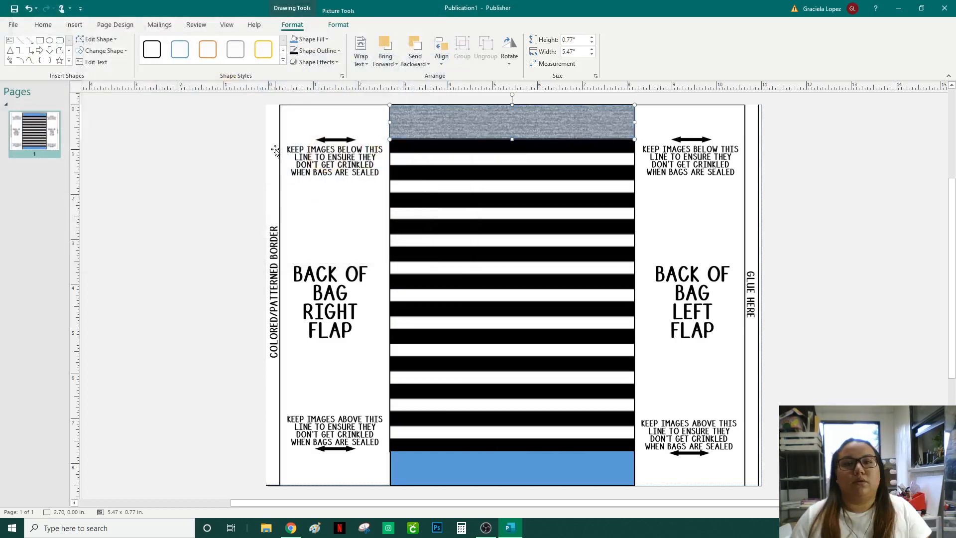
# Step: Delete the blue rectangle over the Front Bottom Border area and cover that area with a copy of the gray textured rectangle
pyautogui.click(857, 197)
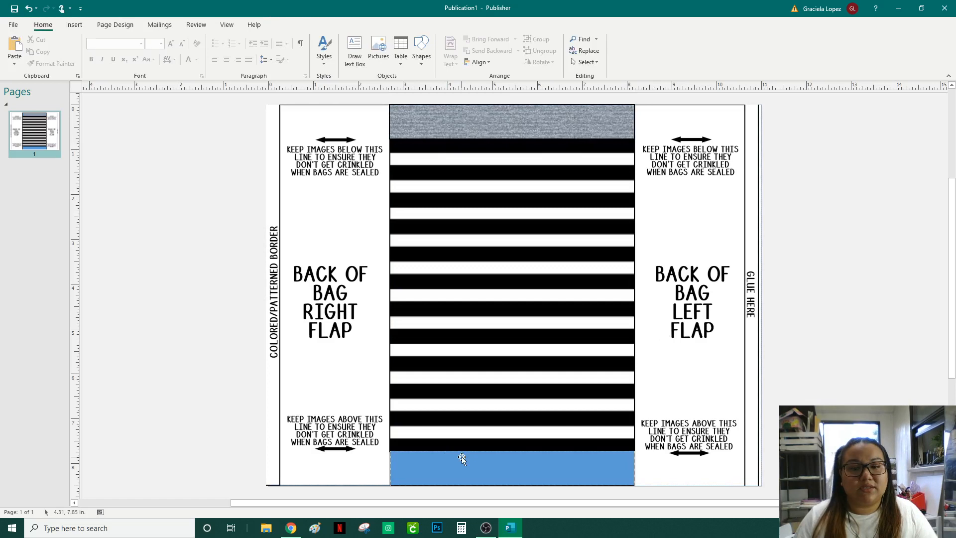
pyautogui.moveTo(462, 457); pyautogui.dragTo(502, 144)
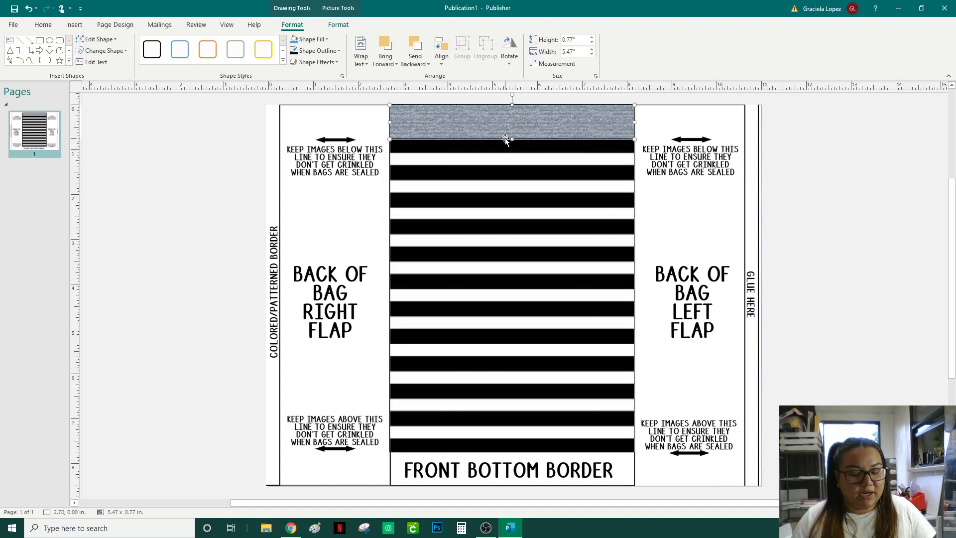
pyautogui.moveTo(505, 139); pyautogui.dragTo(531, 466)
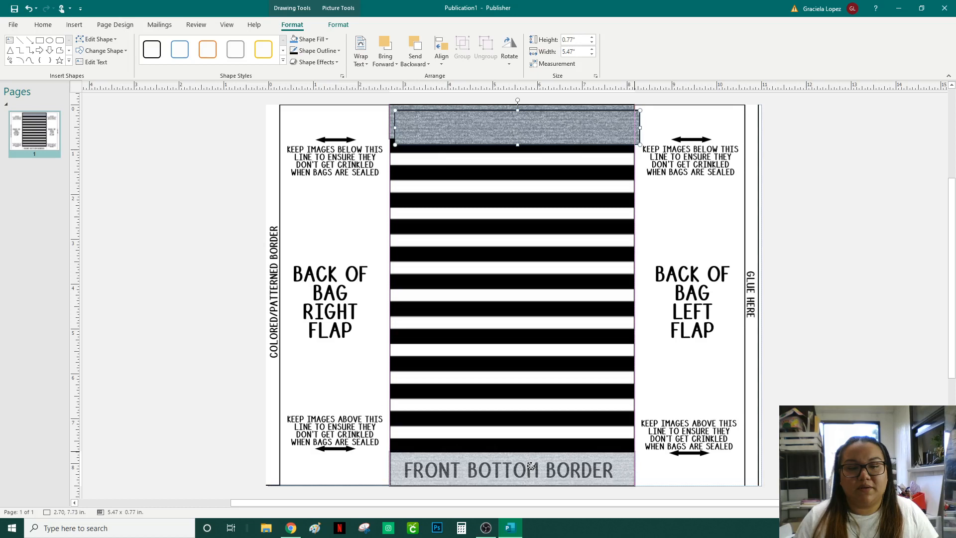
pyautogui.click(503, 168)
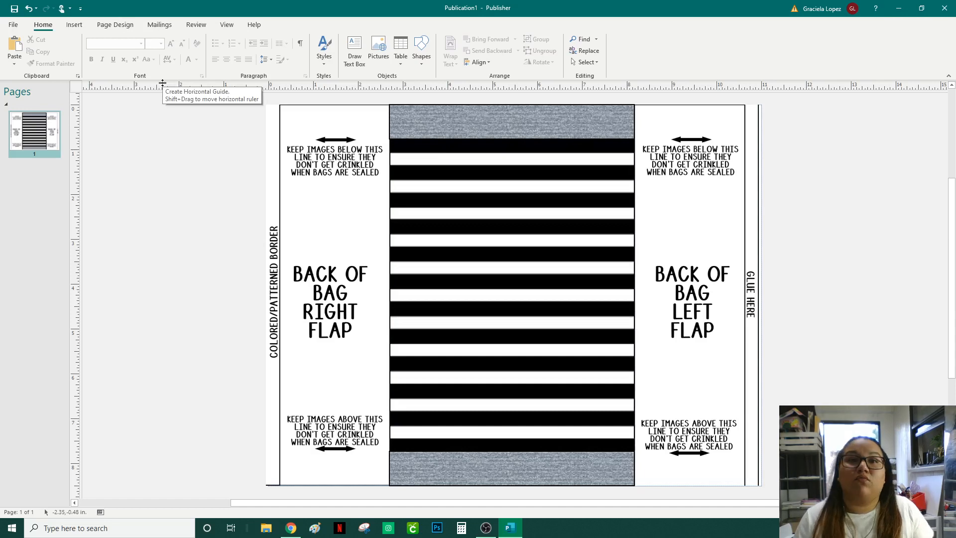
# Step: Insert the white label picture with the gold glitter ornate border from the Digital Files folder
pyautogui.click(75, 26)
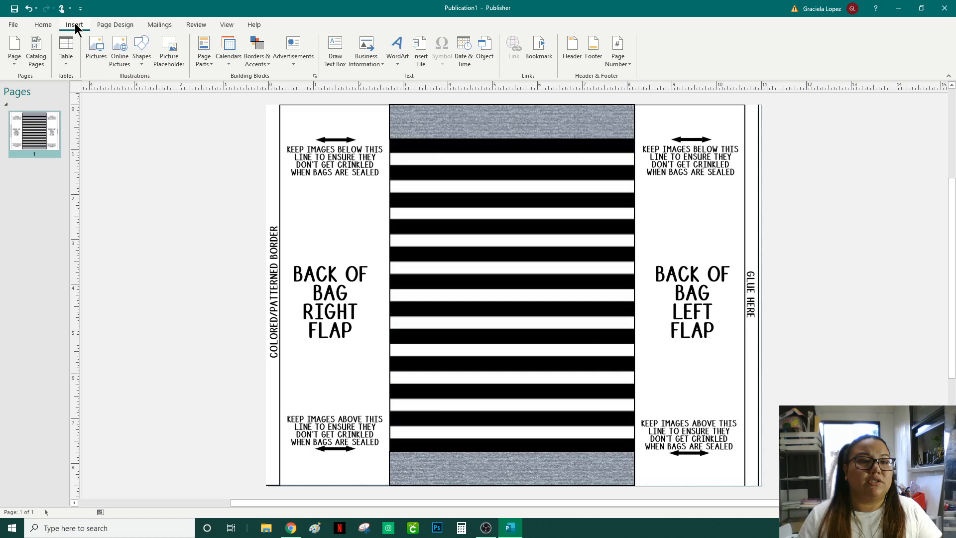
pyautogui.click(97, 48)
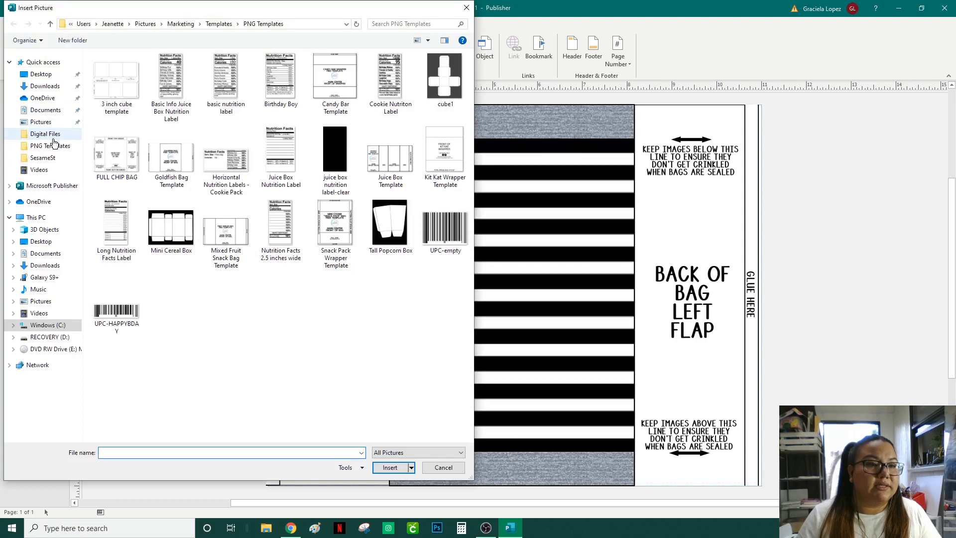
pyautogui.click(50, 136)
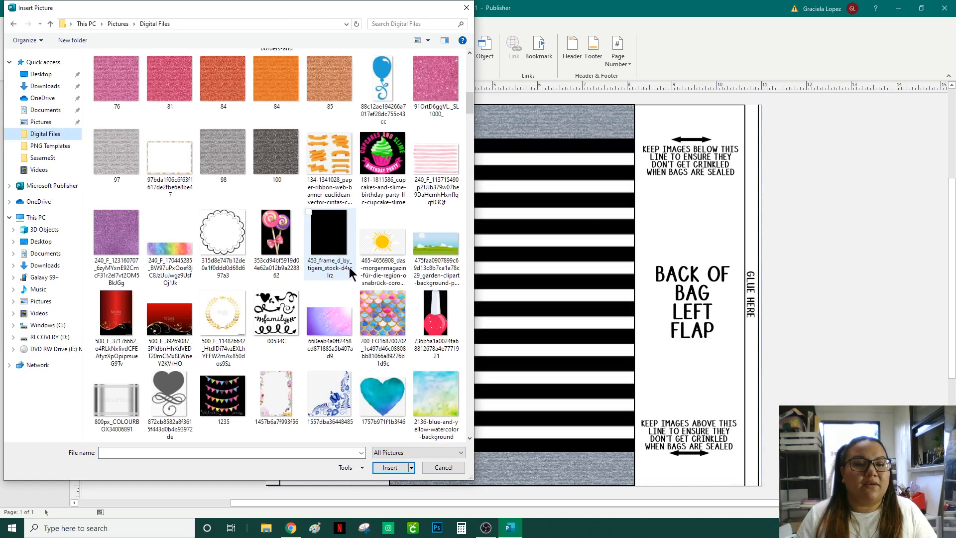
pyautogui.scroll(3, 338, 279)
pyautogui.scroll(-2, 326, 297)
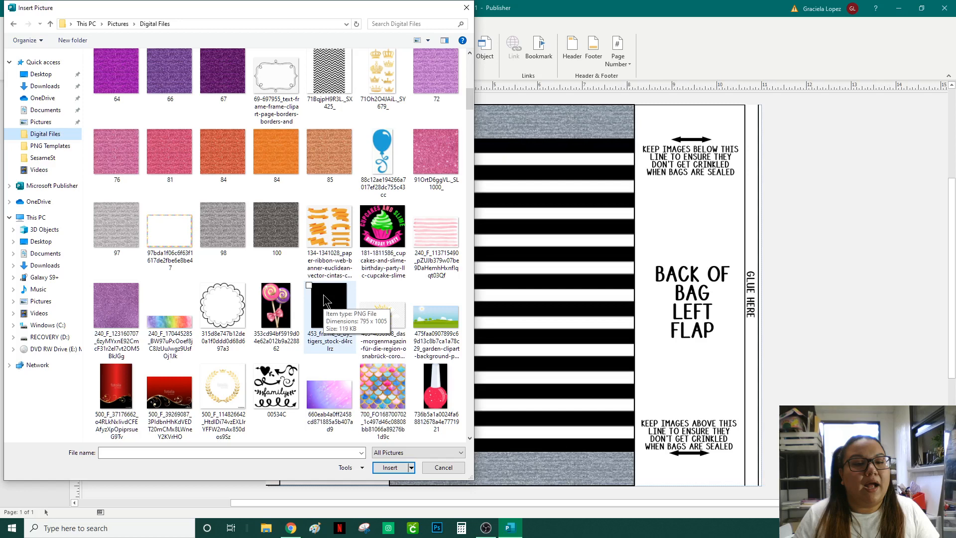
pyautogui.scroll(-5, 323, 299)
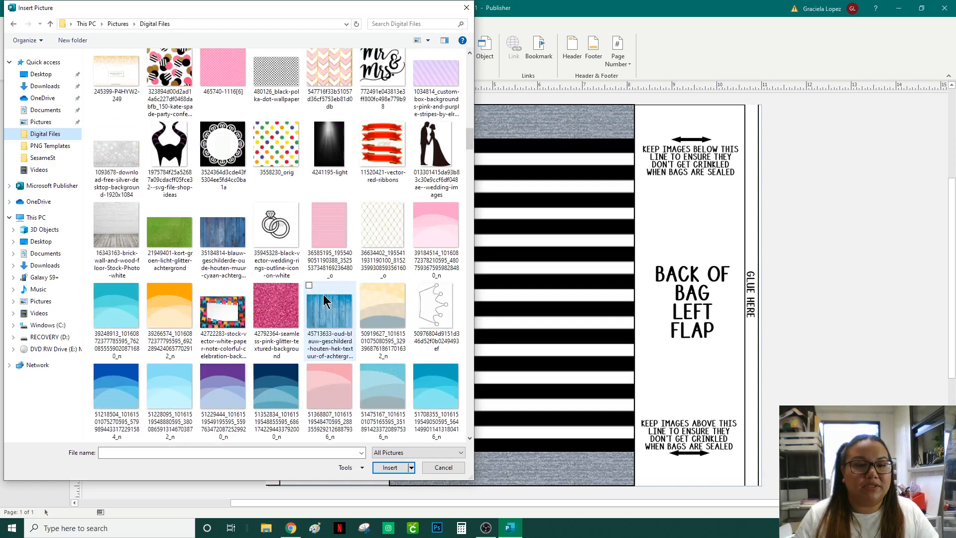
pyautogui.scroll(-5, 324, 298)
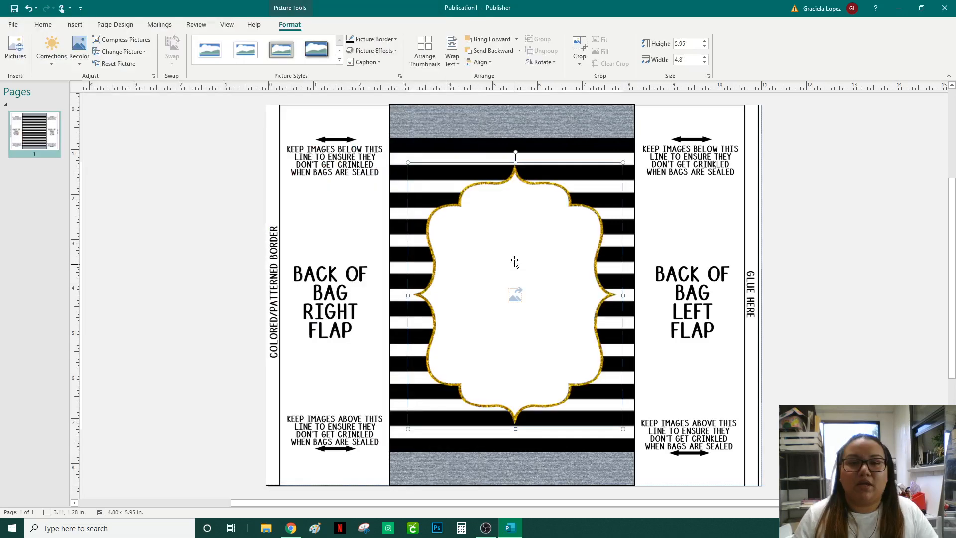
# Step: Center the gold-bordered label picture horizontally and vertically over the striped front section
pyautogui.moveTo(515, 261); pyautogui.dragTo(512, 258)
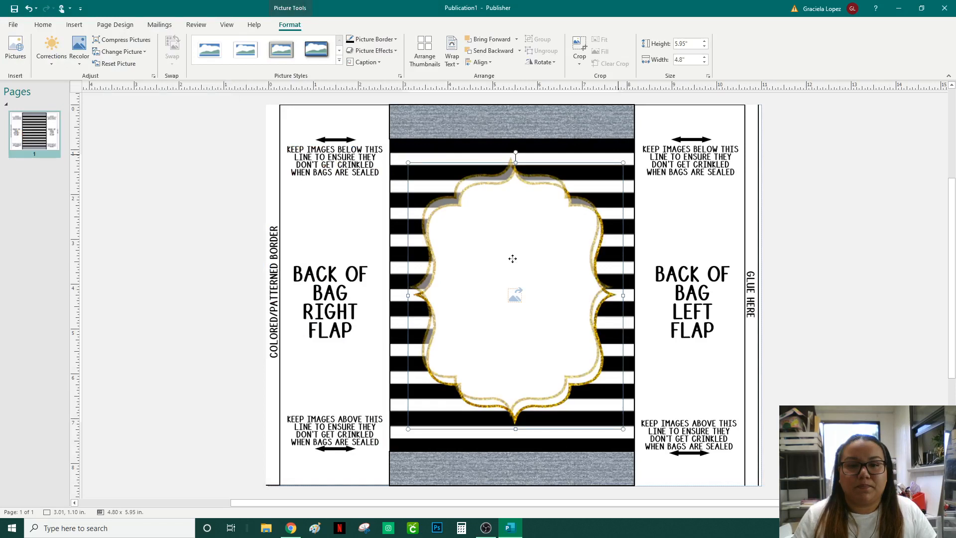
pyautogui.moveTo(512, 258); pyautogui.dragTo(519, 262)
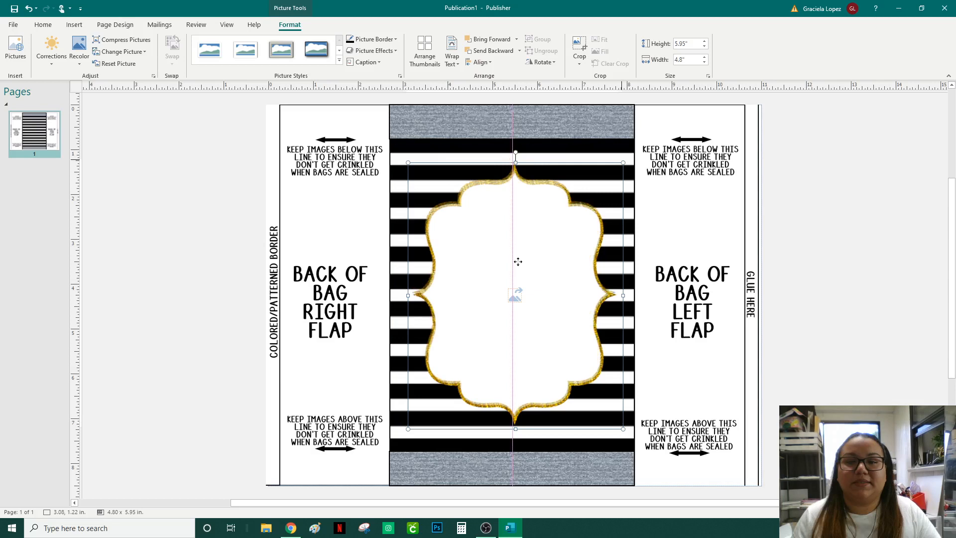
pyautogui.moveTo(518, 262); pyautogui.dragTo(515, 256)
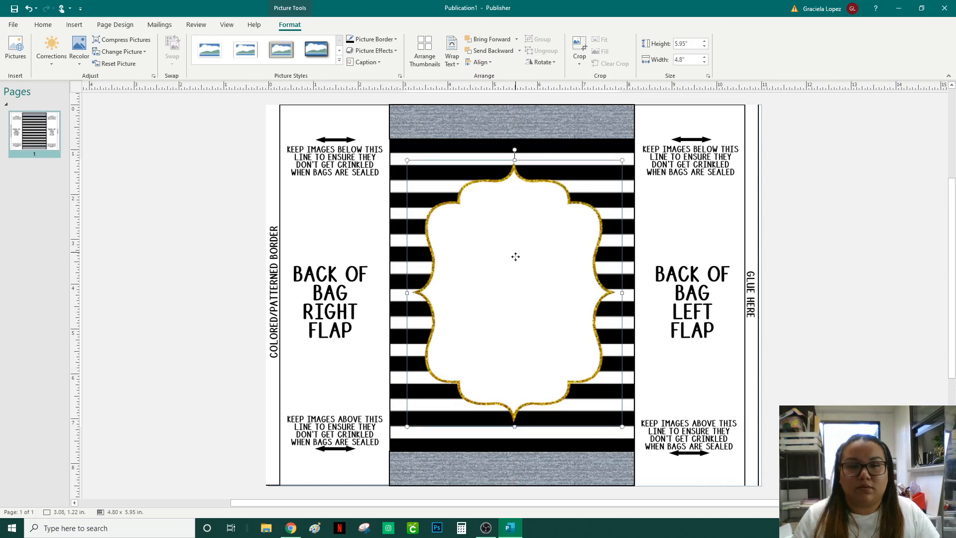
pyautogui.moveTo(515, 256); pyautogui.dragTo(512, 252)
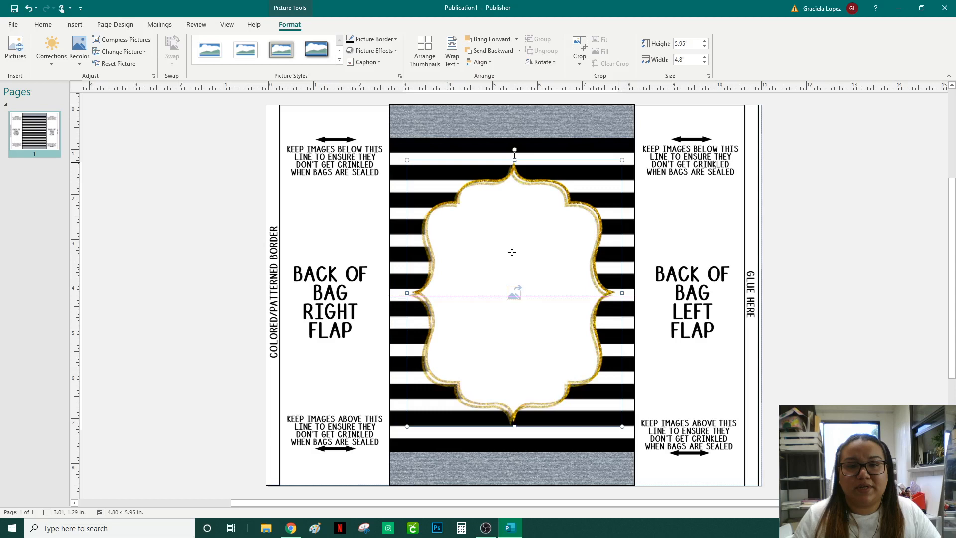
pyautogui.moveTo(512, 252); pyautogui.dragTo(512, 252)
pyautogui.click(837, 253)
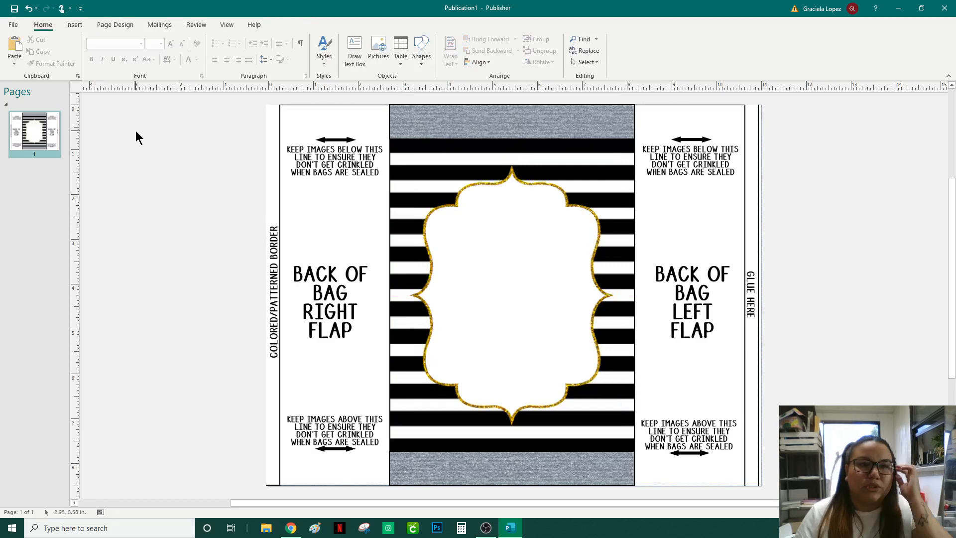
# Step: Draw a text box about 2.91" wide and 4.99" high inside the gold-bordered label
pyautogui.click(71, 25)
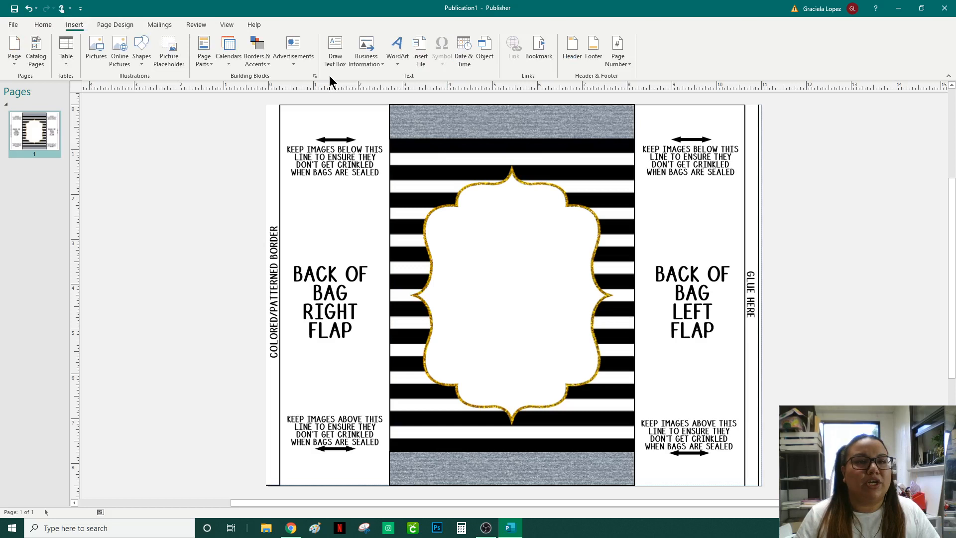
pyautogui.click(335, 50)
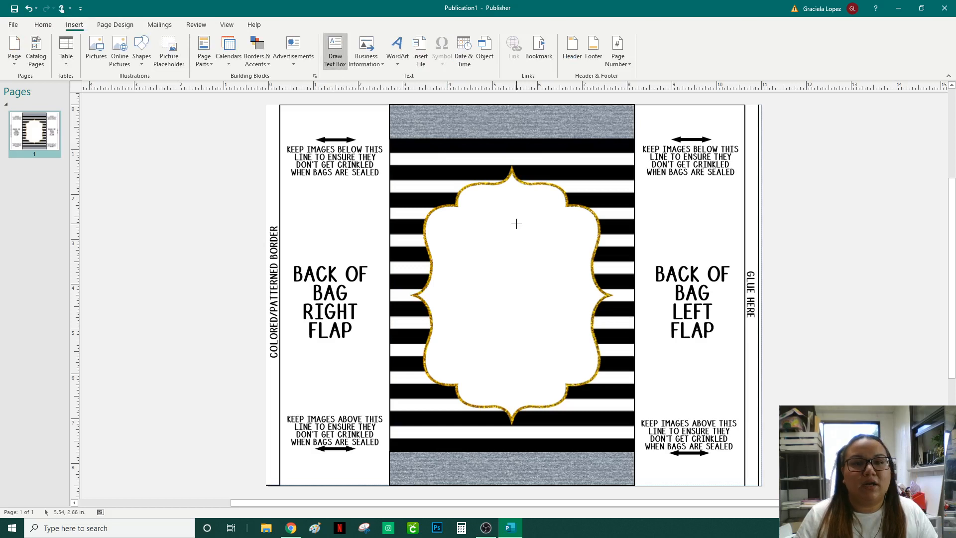
pyautogui.moveTo(457, 200); pyautogui.dragTo(589, 425)
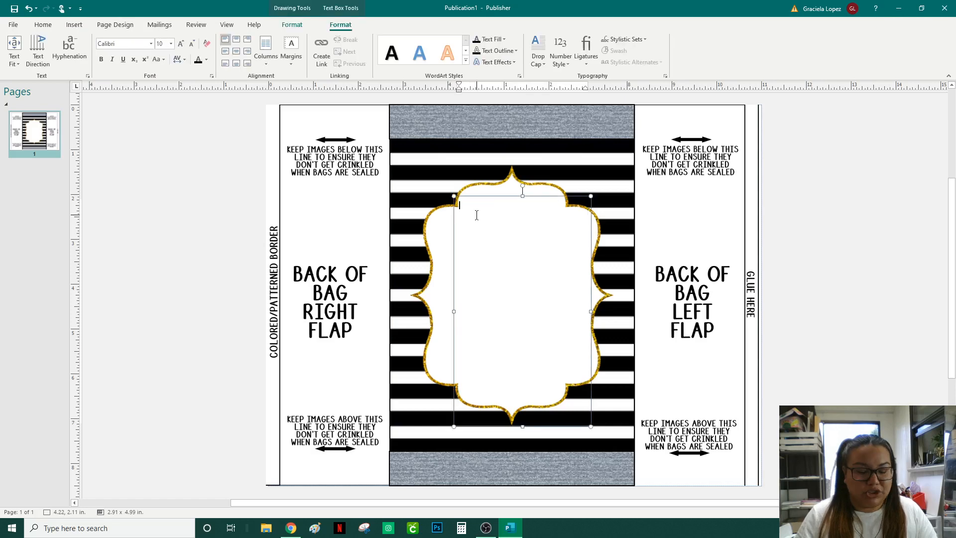
# Step: Enter "Happy", "70th", "Birthday" and the celebrant's first name on four separate lines in the text box
pyautogui.write('Happy')
pyautogui.press('Return')
pyautogui.write('70')
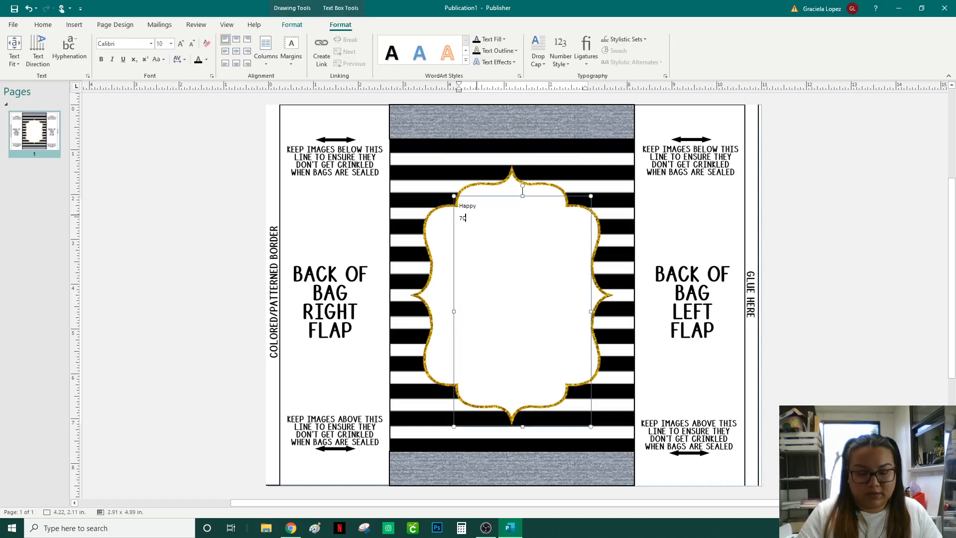
pyautogui.write('th')
pyautogui.press('Return')
pyautogui.write('Birthday')
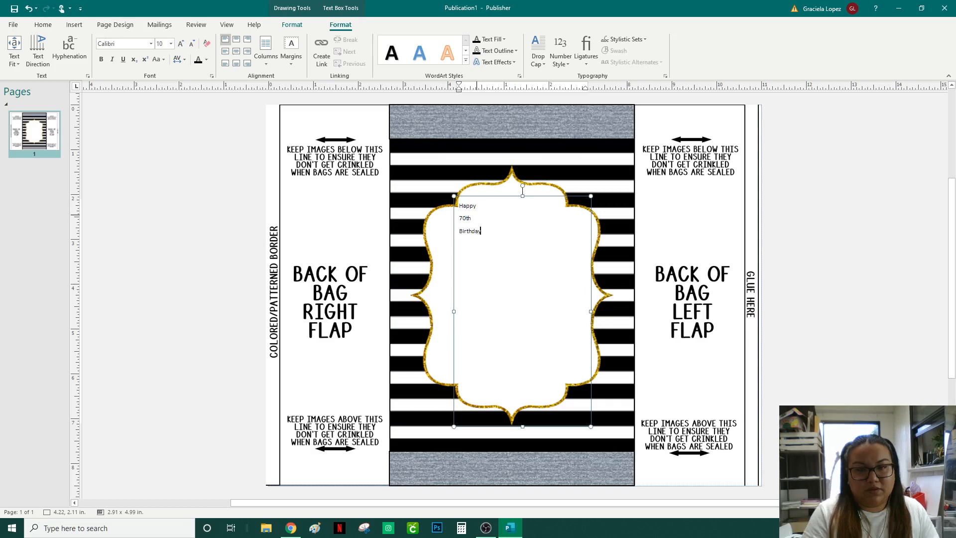
pyautogui.press('Return')
pyautogui.write('Ly')
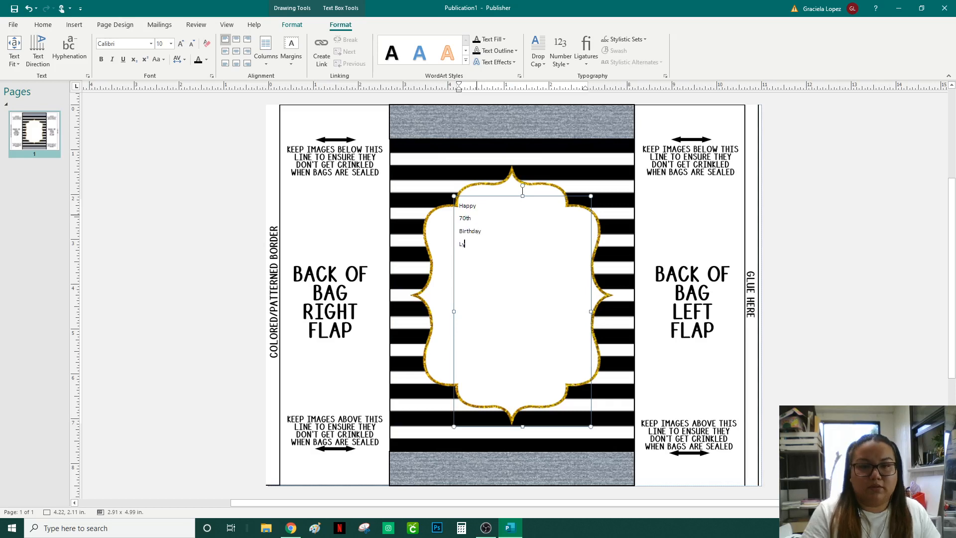
pyautogui.write('dia')
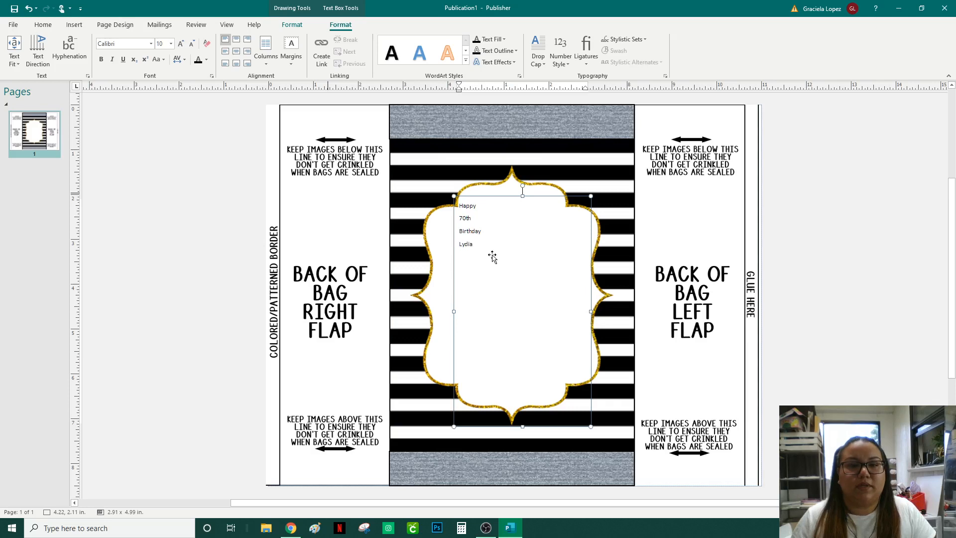
# Step: Set the font of all four lines of the birthday text to Brush Script MT
pyautogui.moveTo(475, 244); pyautogui.dragTo(459, 208)
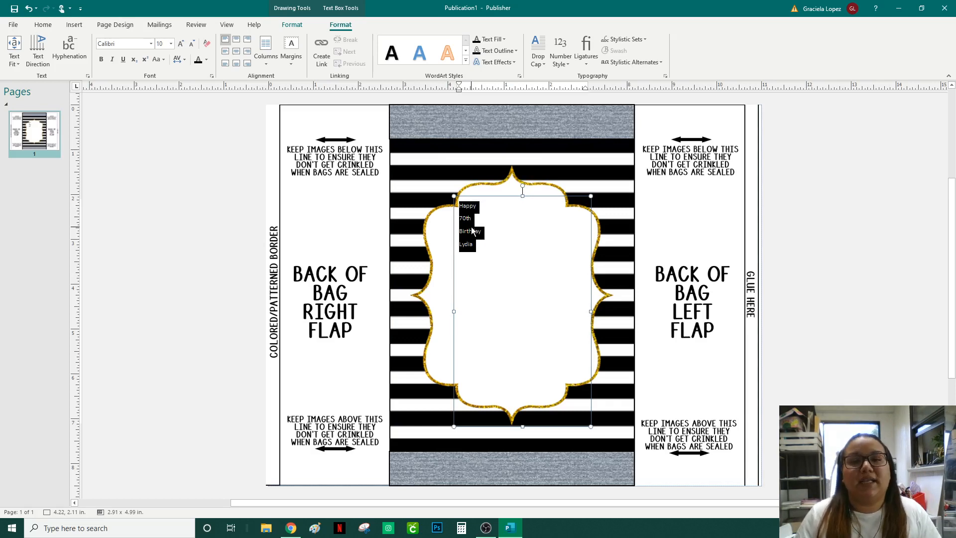
pyautogui.click(511, 241)
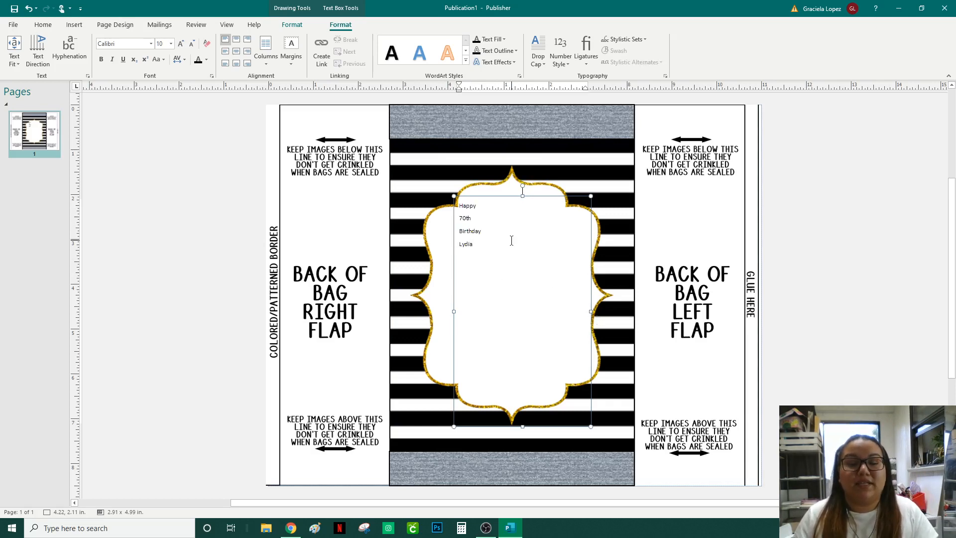
pyautogui.moveTo(474, 245); pyautogui.dragTo(458, 204)
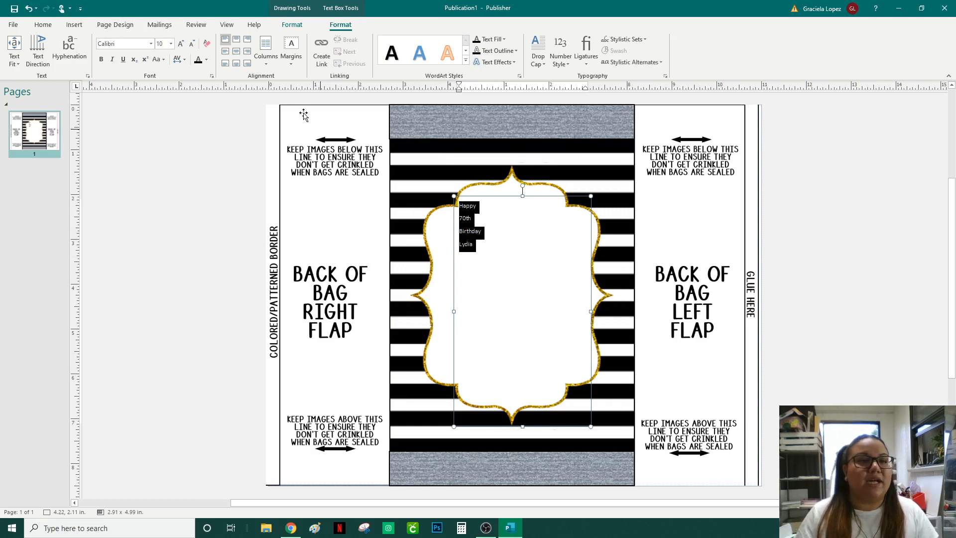
pyautogui.click(152, 44)
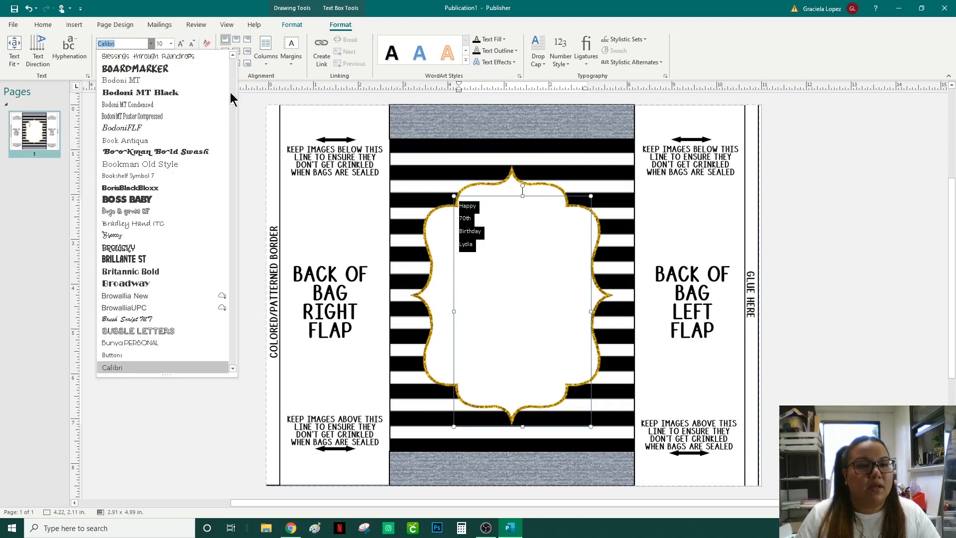
pyautogui.moveTo(236, 102); pyautogui.dragTo(231, 61)
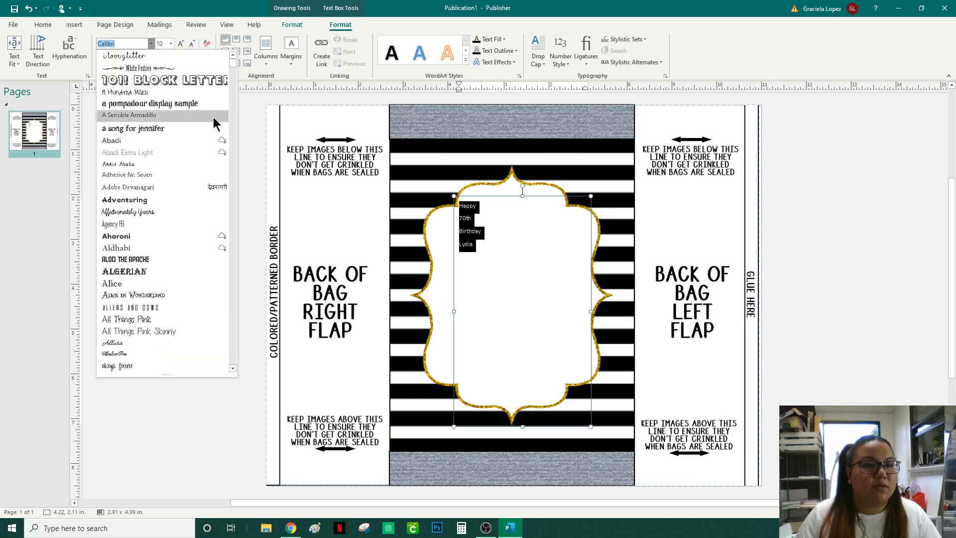
pyautogui.scroll(-15, 216, 124)
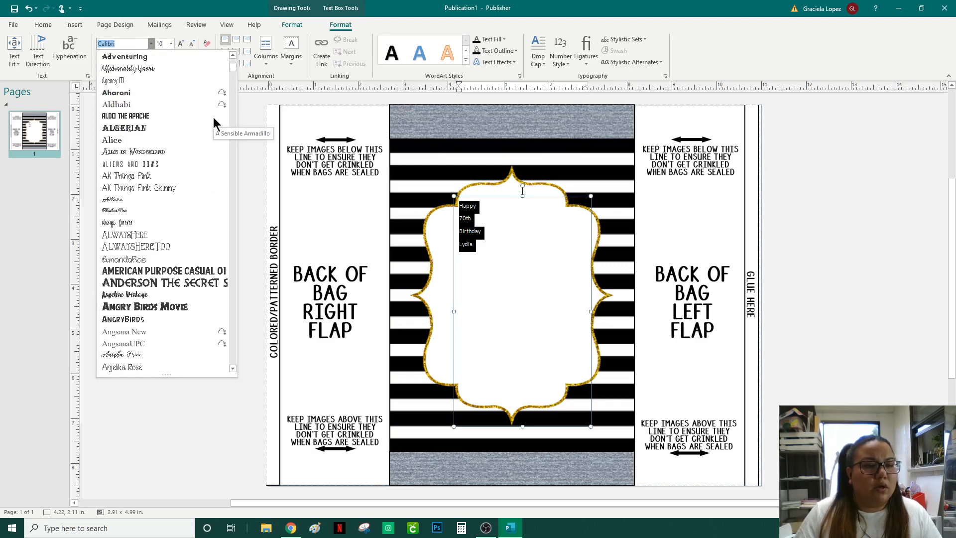
pyautogui.scroll(-12, 215, 123)
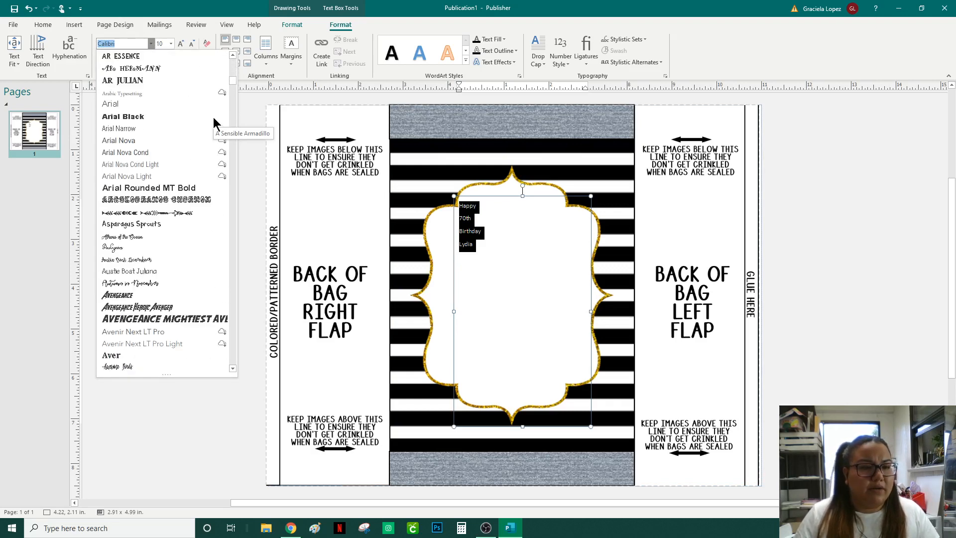
pyautogui.scroll(-4, 215, 123)
pyautogui.scroll(1, 149, 108)
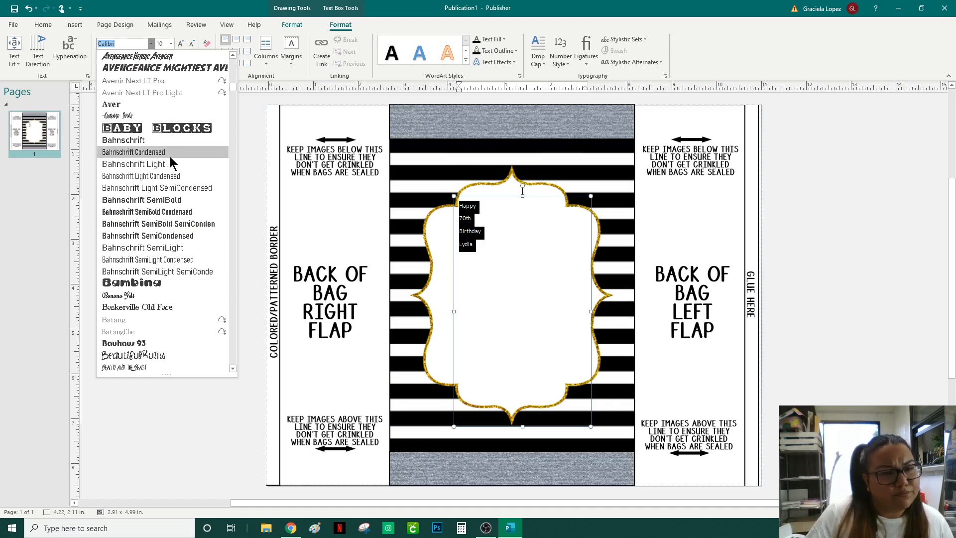
pyautogui.scroll(-4, 171, 162)
pyautogui.scroll(-4, 171, 162)
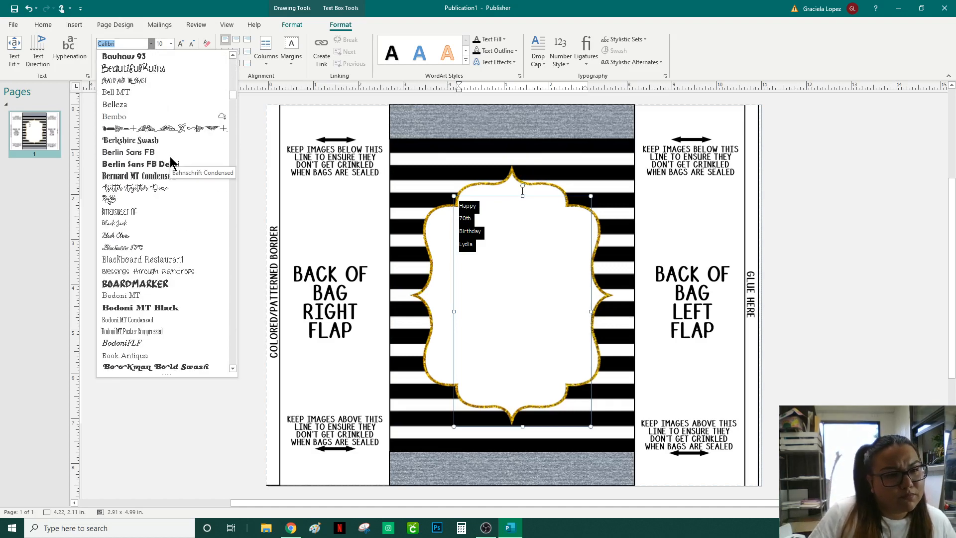
pyautogui.scroll(-4, 171, 163)
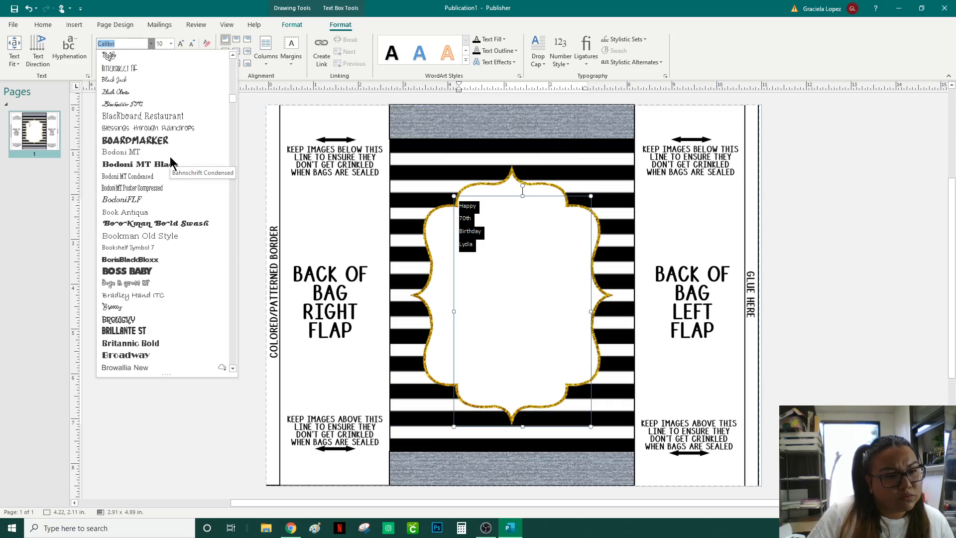
pyautogui.scroll(-4, 171, 162)
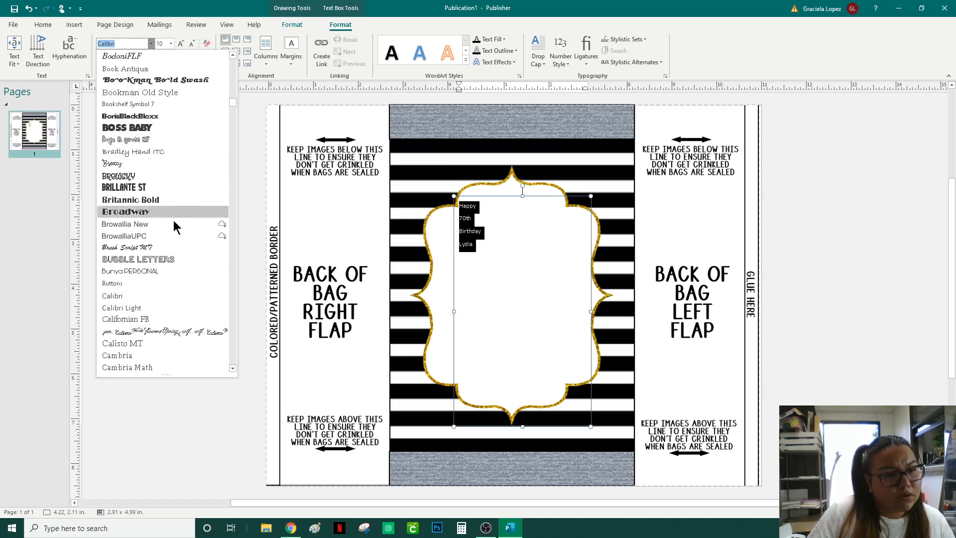
pyautogui.click(176, 247)
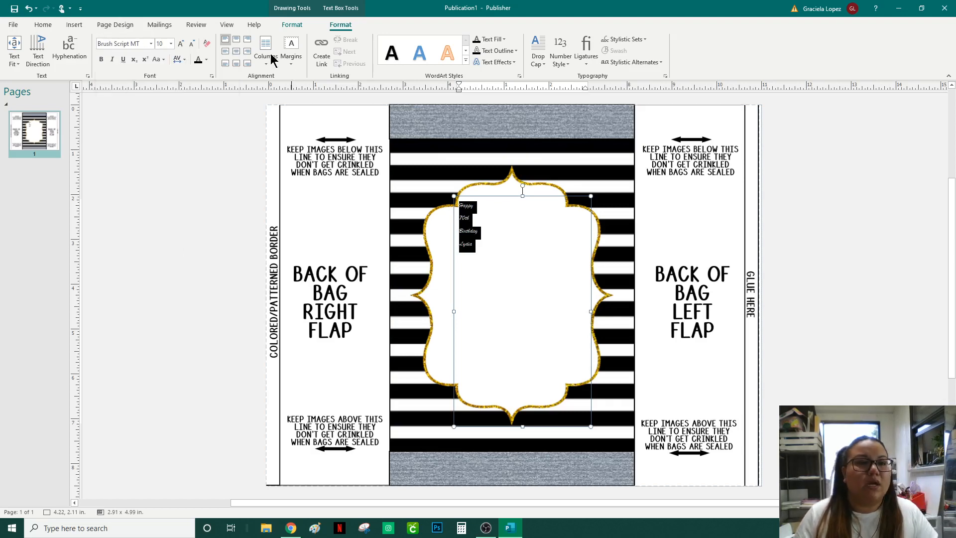
# Step: Set the font size of all four lines of the birthday text to 60
pyautogui.click(159, 44)
pyautogui.write('60')
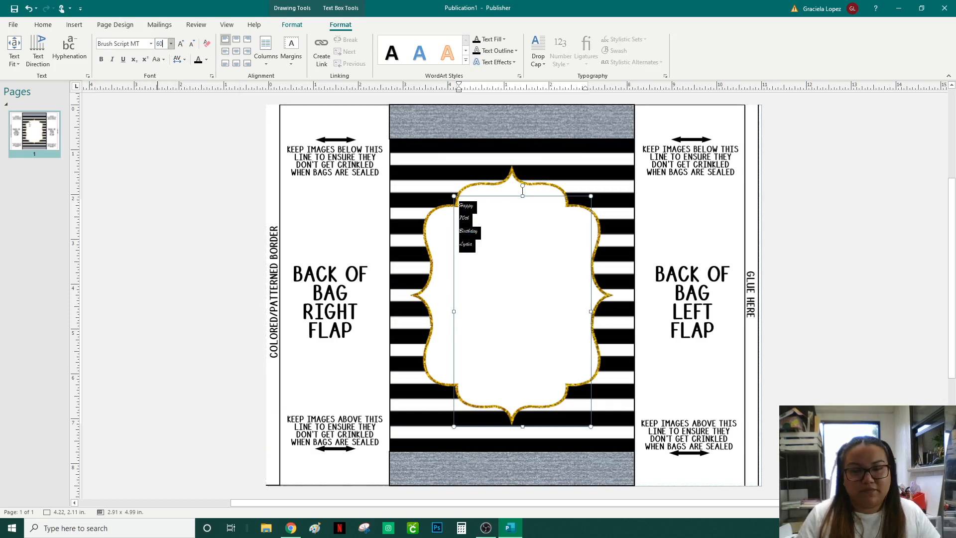
pyautogui.press('Return')
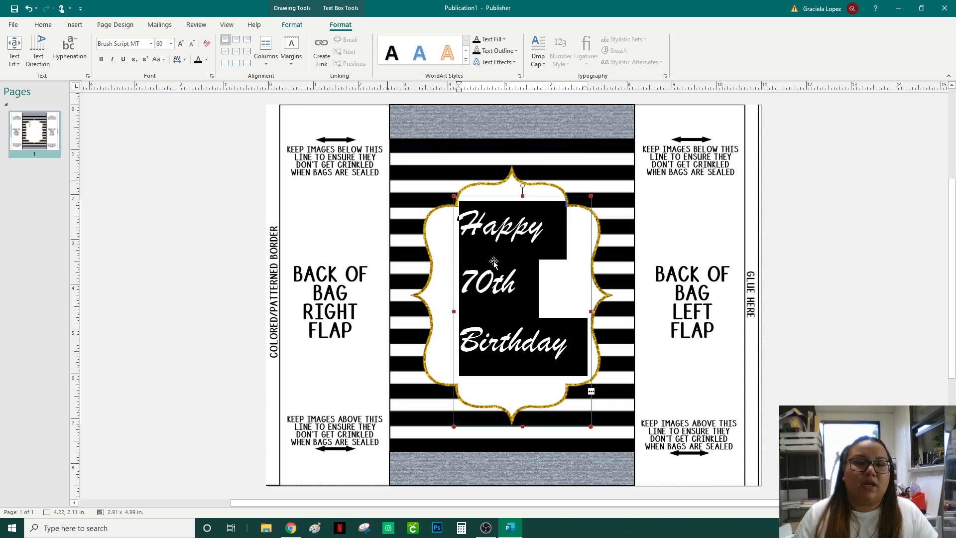
pyautogui.click(472, 233)
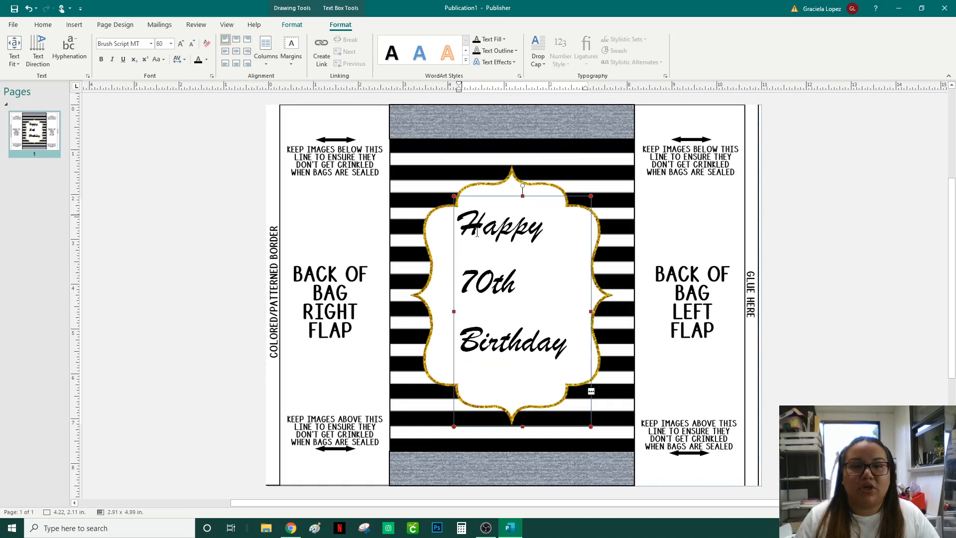
# Step: Change the character spacing of the entire birthday text to Tight
pyautogui.hotkey('ctrl', 'a')
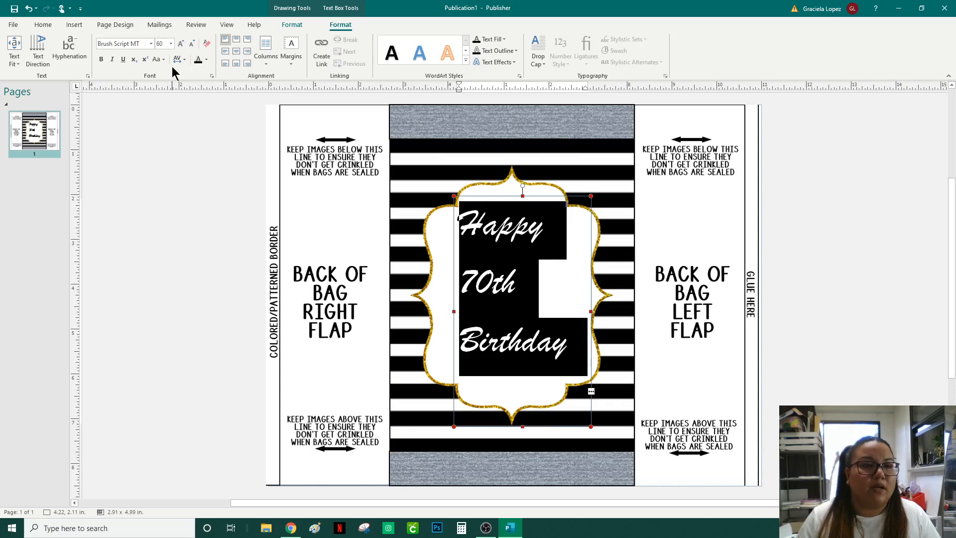
pyautogui.click(185, 62)
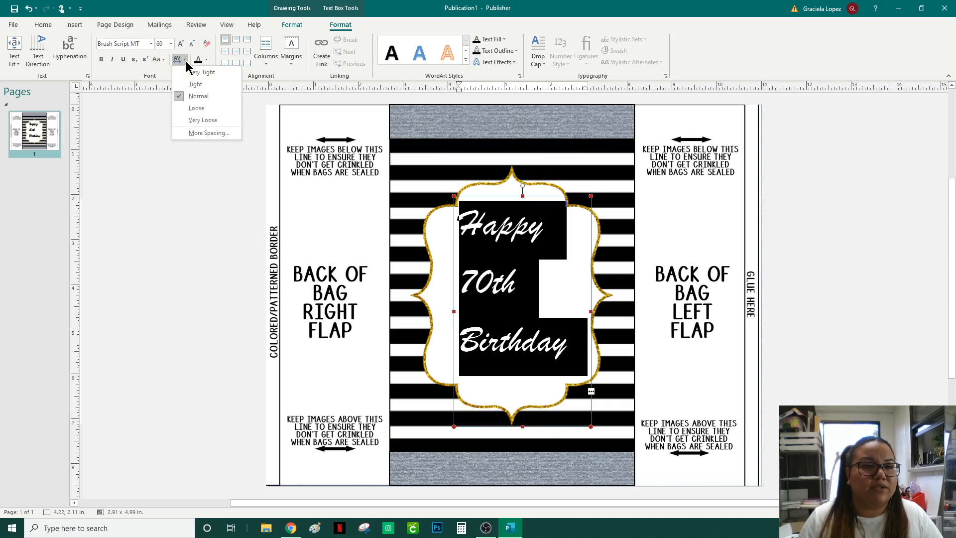
pyautogui.click(194, 84)
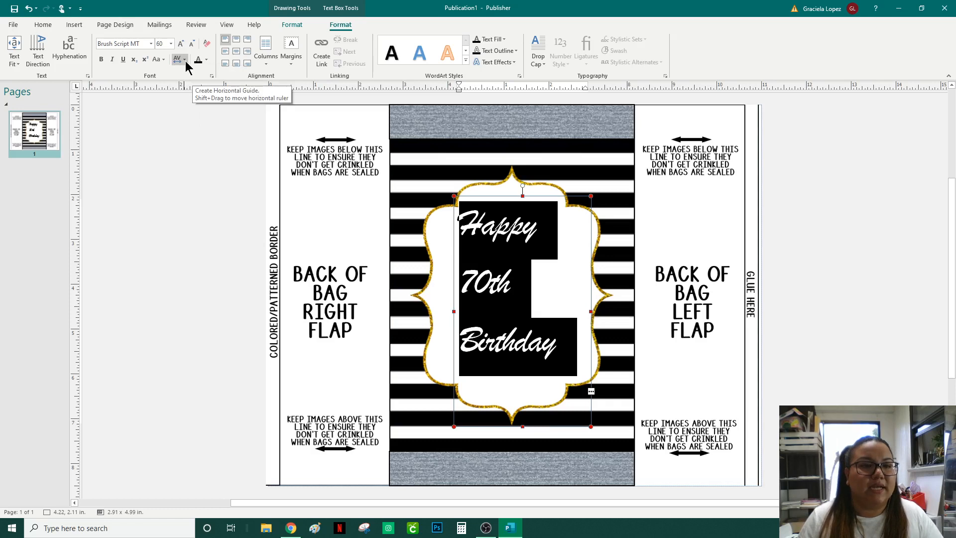
pyautogui.click(184, 60)
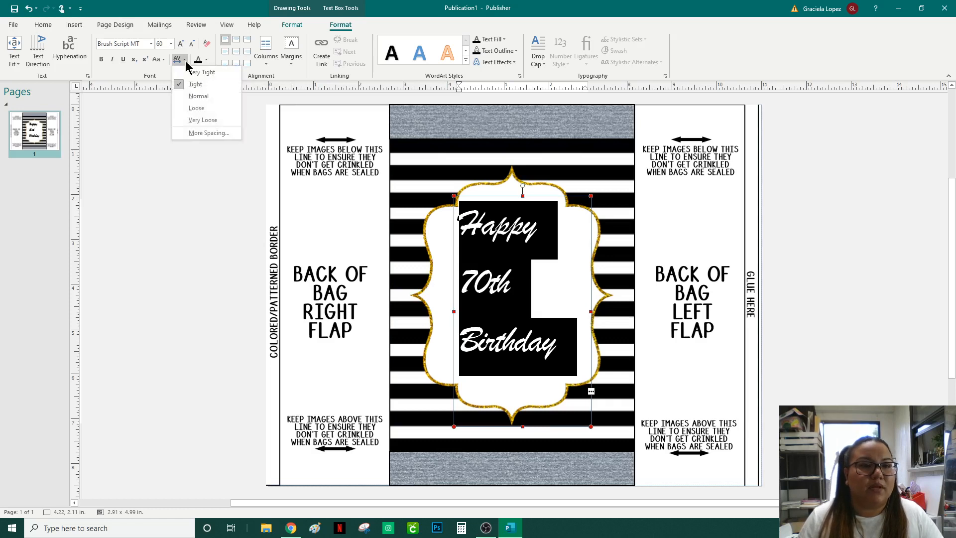
pyautogui.click(234, 12)
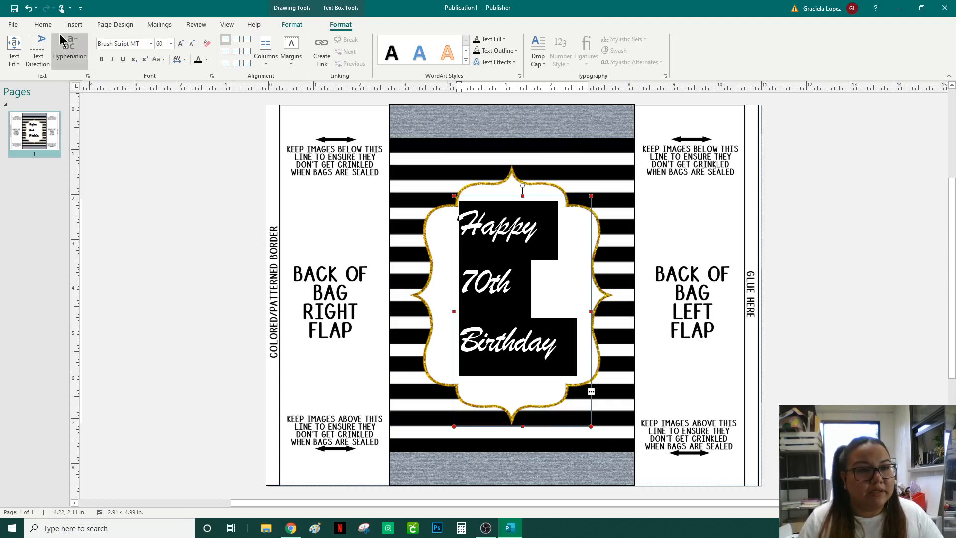
# Step: Set the birthday text's line spacing to 0pt after paragraphs and 0.69sp between lines, and center-align the text
pyautogui.click(45, 25)
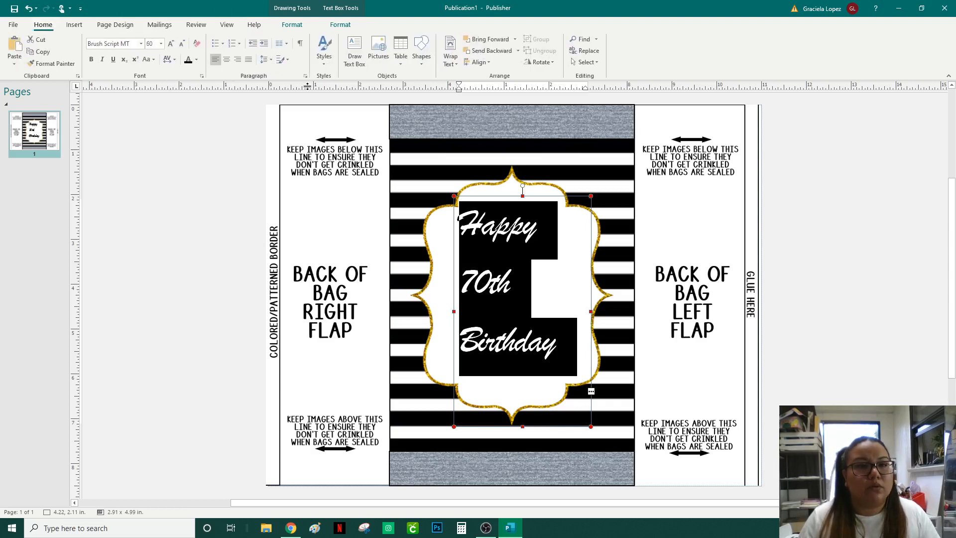
pyautogui.click(271, 58)
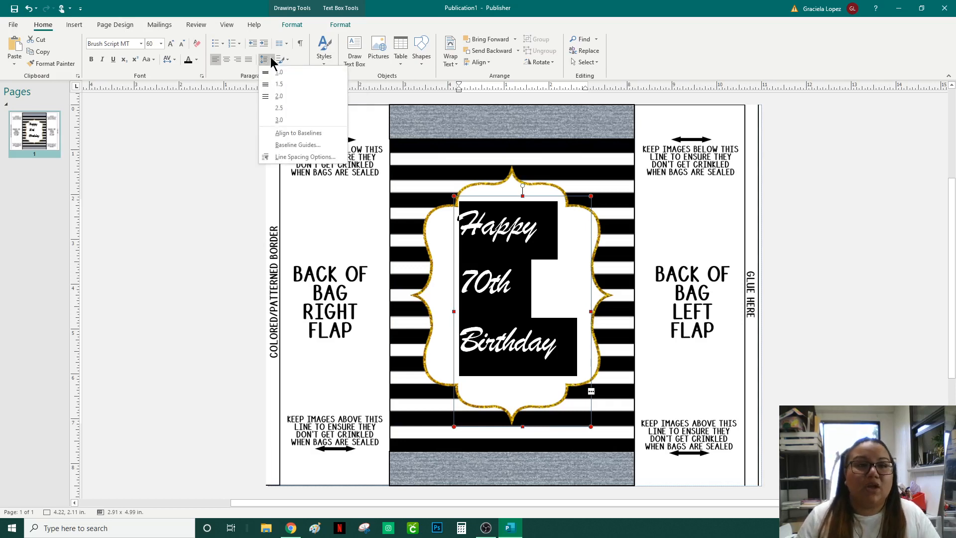
pyautogui.click(324, 159)
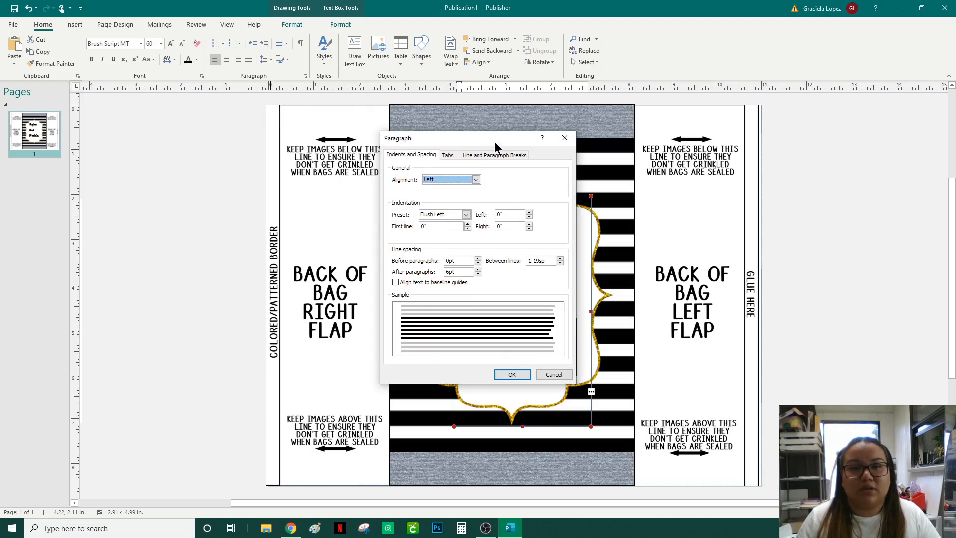
pyautogui.moveTo(496, 145); pyautogui.dragTo(220, 121)
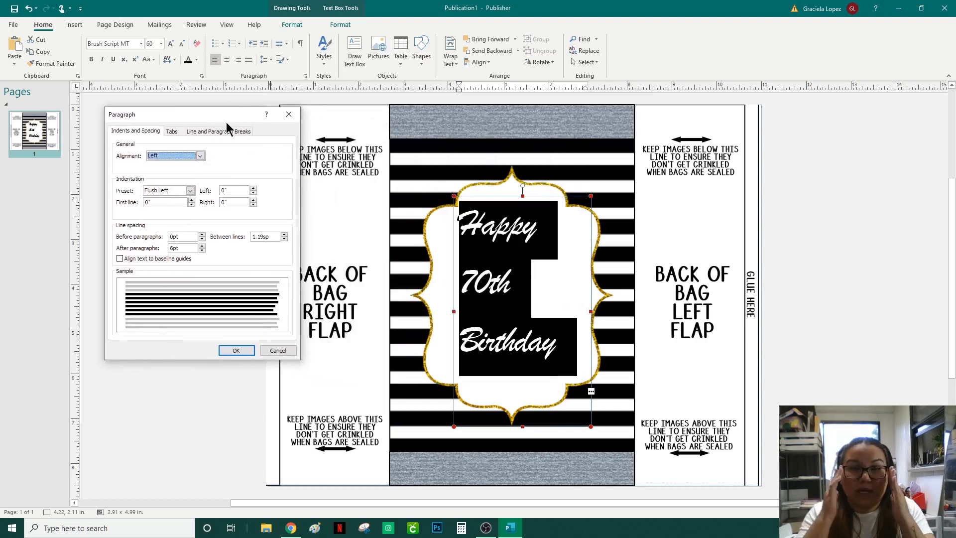
pyautogui.click(203, 251)
pyautogui.click(202, 251)
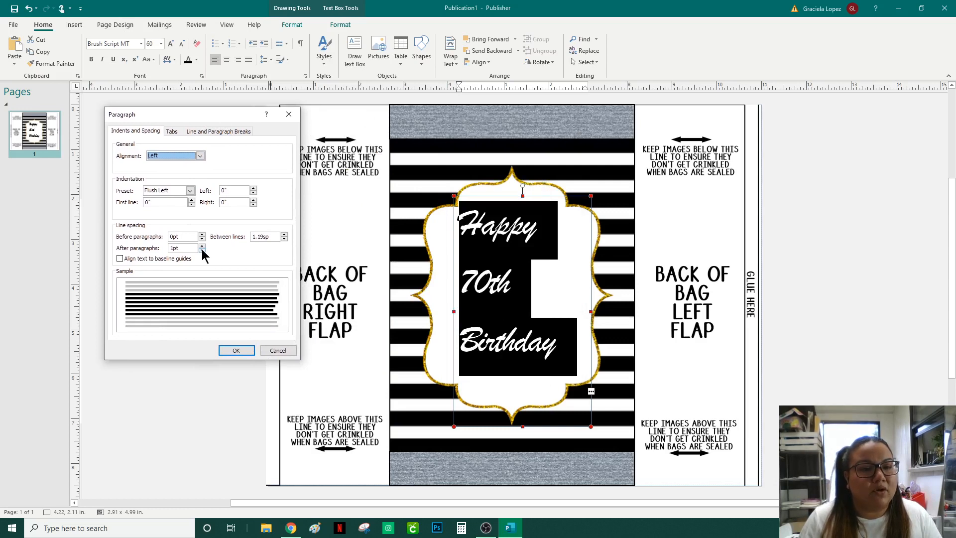
pyautogui.click(284, 238)
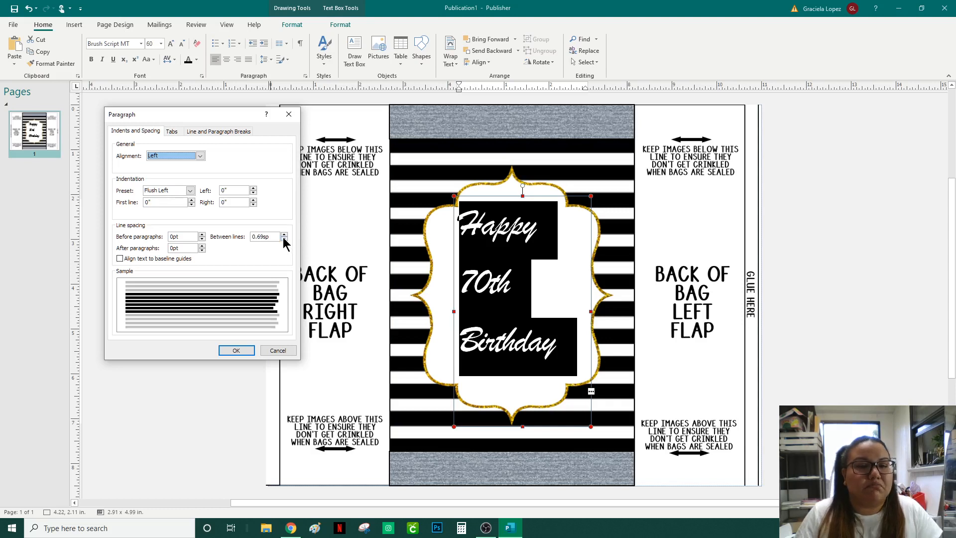
pyautogui.click(242, 352)
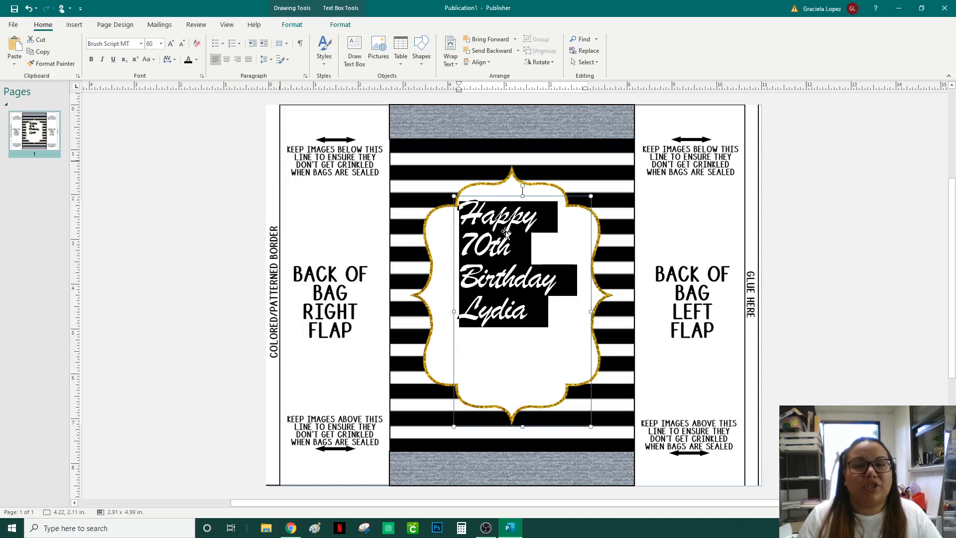
pyautogui.click(229, 62)
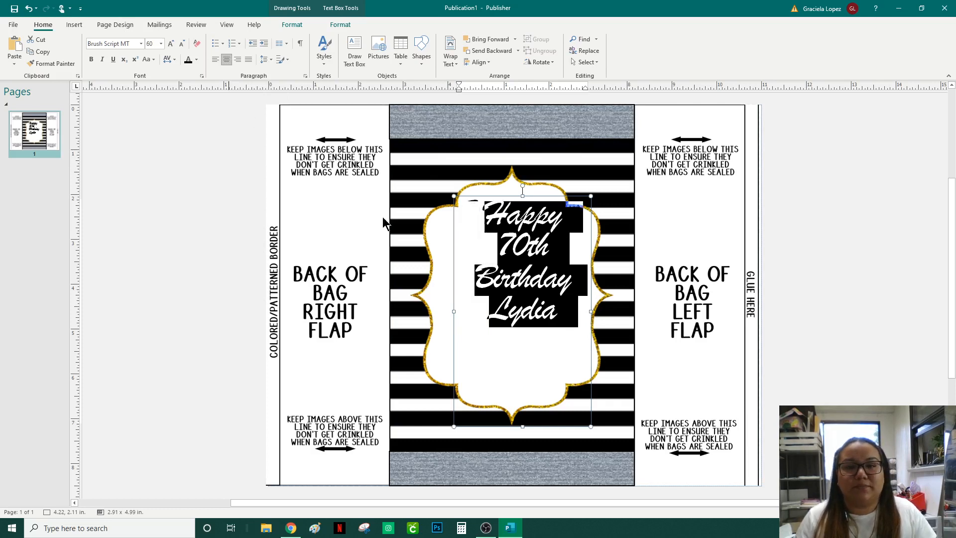
pyautogui.click(863, 287)
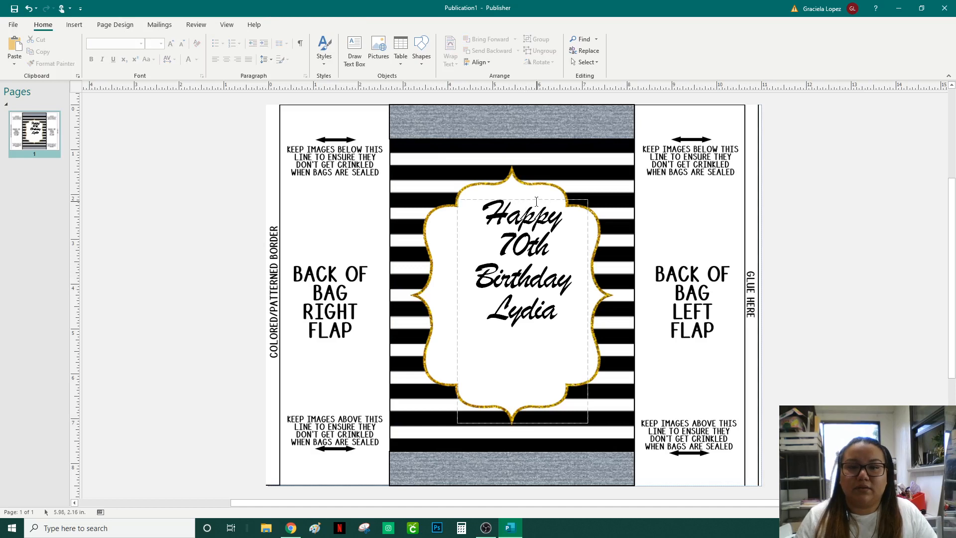
# Step: Shorten the birthday text box to about 3.10" high and center it inside the gold-bordered label
pyautogui.moveTo(539, 199); pyautogui.dragTo(522, 223)
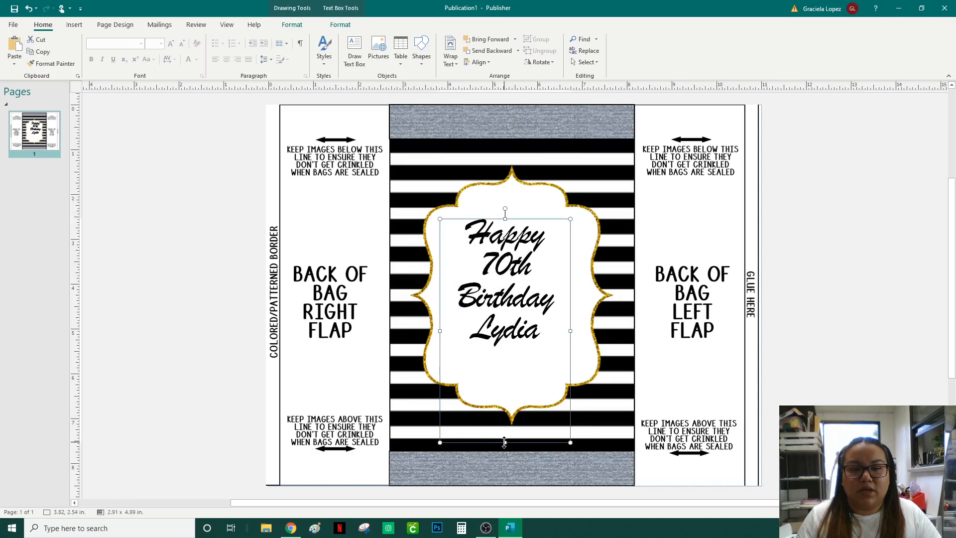
pyautogui.moveTo(505, 442); pyautogui.dragTo(505, 358)
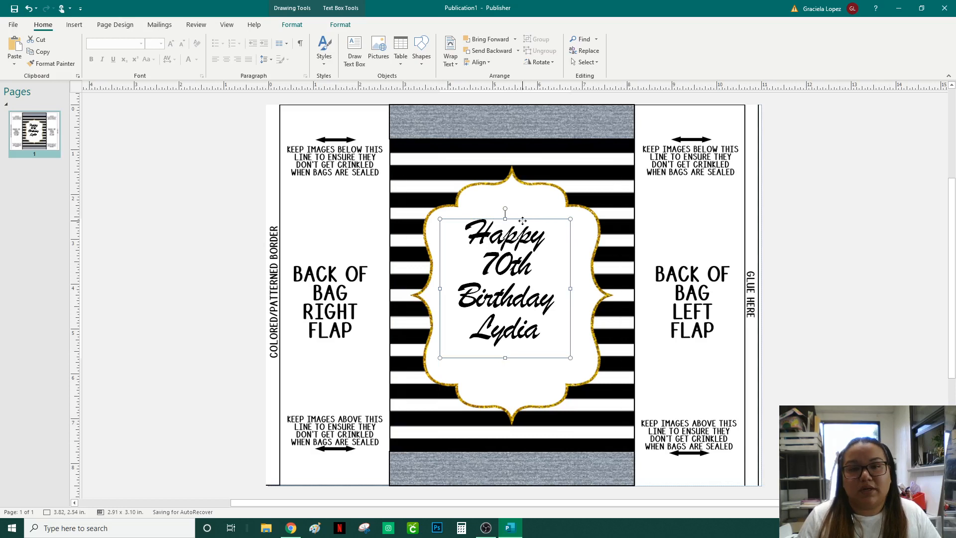
pyautogui.moveTo(523, 220); pyautogui.dragTo(532, 235)
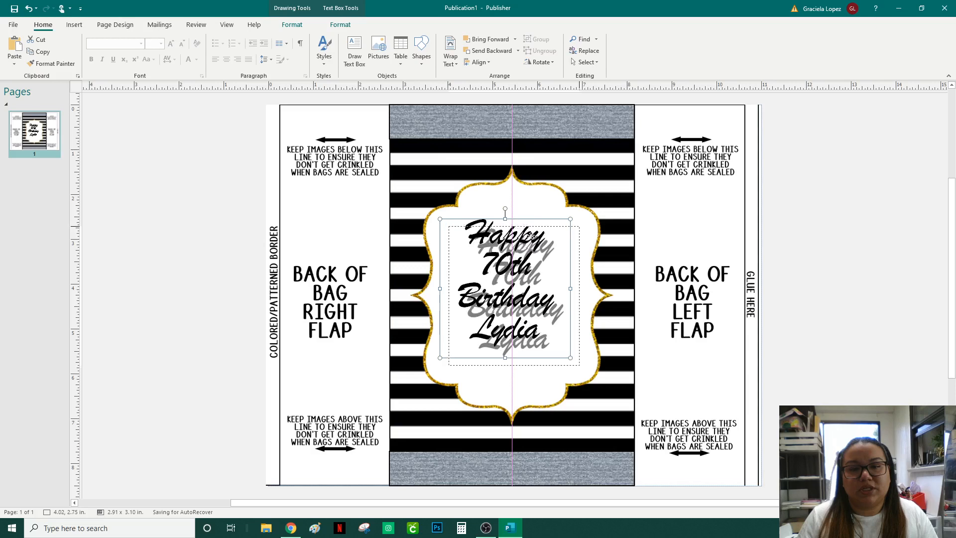
pyautogui.moveTo(532, 235); pyautogui.dragTo(531, 235)
pyautogui.click(830, 236)
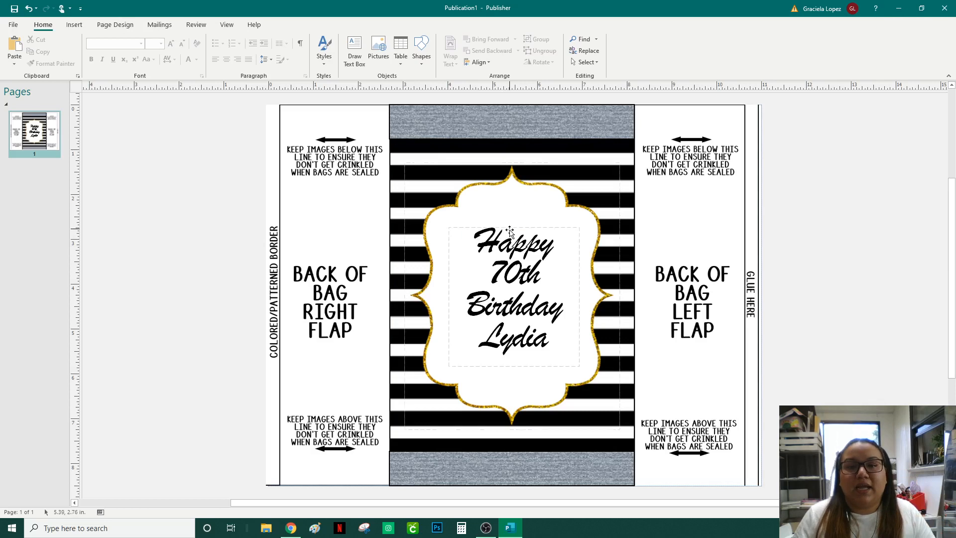
pyautogui.moveTo(510, 230); pyautogui.dragTo(505, 227)
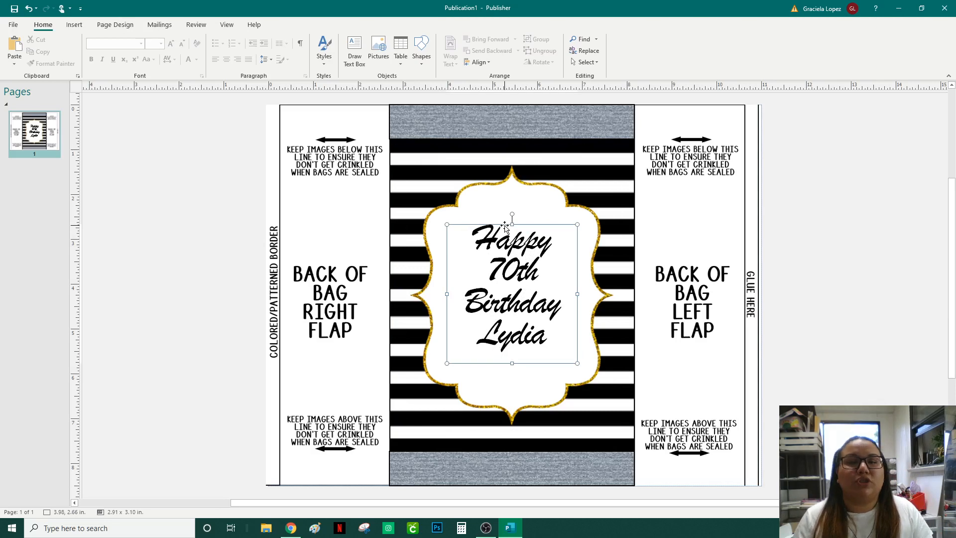
pyautogui.click(506, 227)
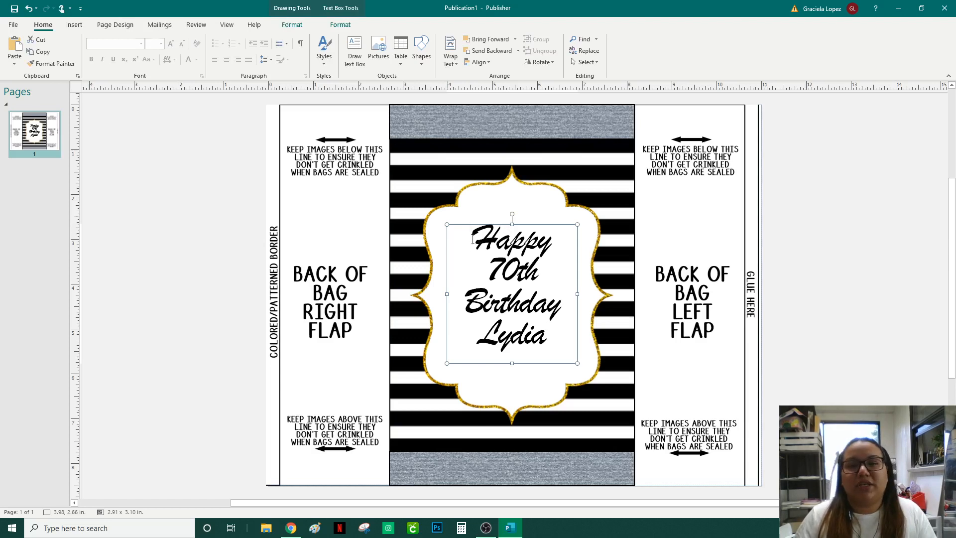
# Step: Apply the first Outer shadow preset to all four lines of the birthday text
pyautogui.moveTo(473, 238); pyautogui.dragTo(556, 348)
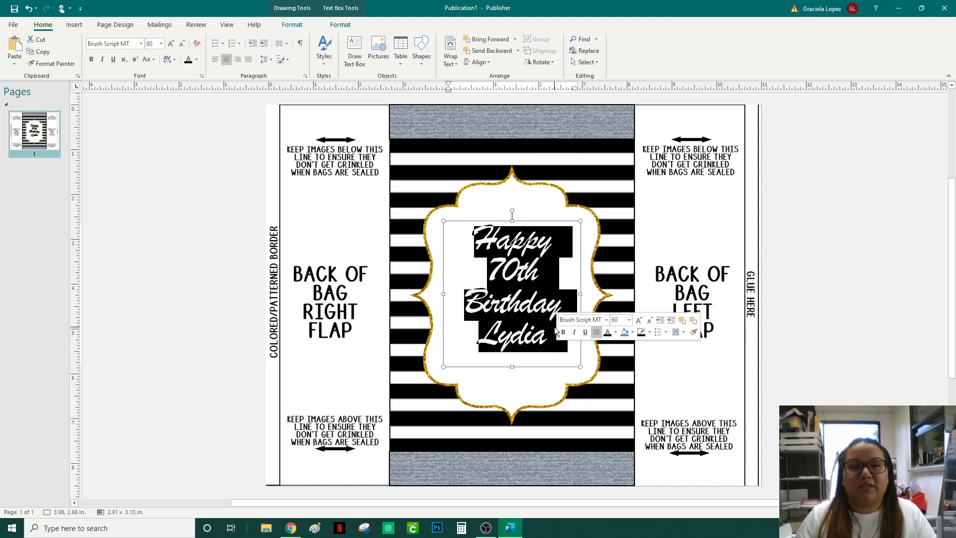
pyautogui.click(339, 25)
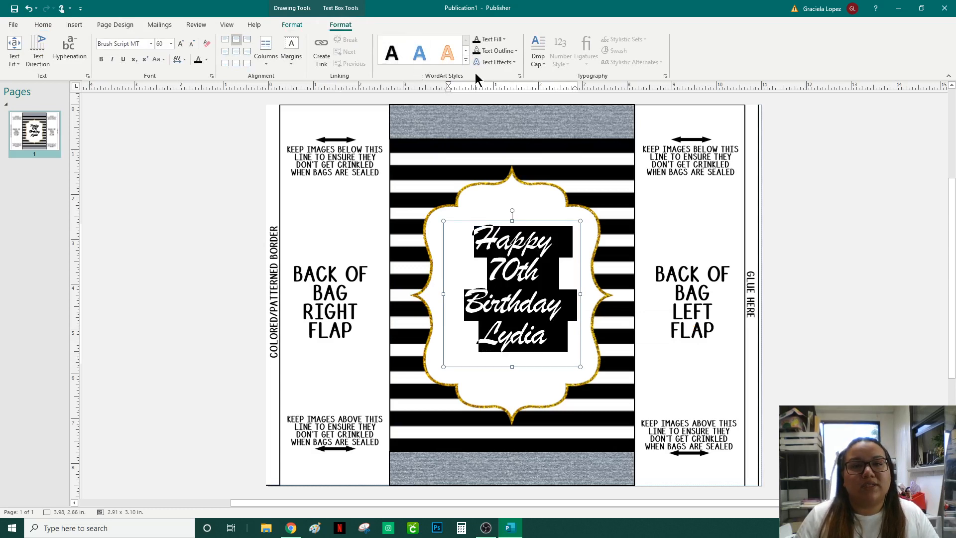
pyautogui.click(516, 62)
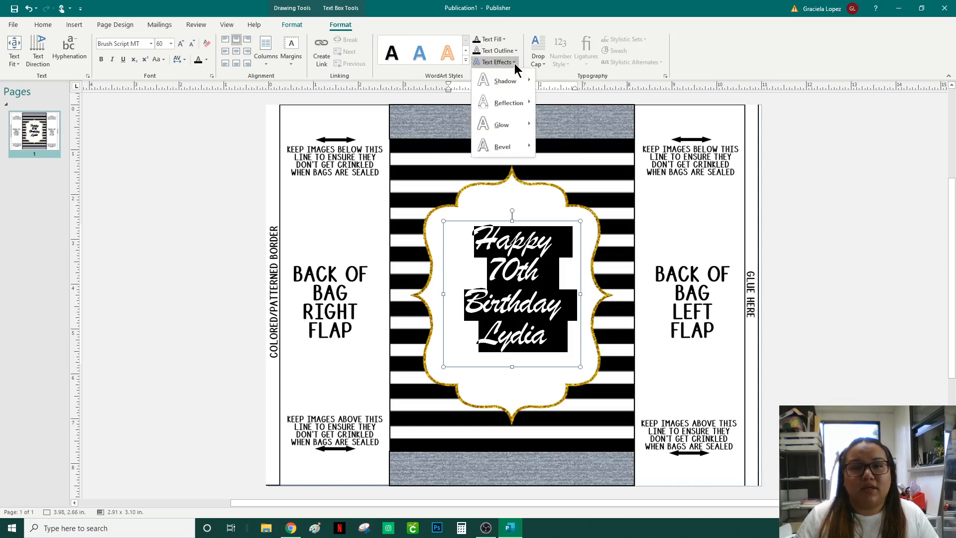
pyautogui.moveTo(513, 86)
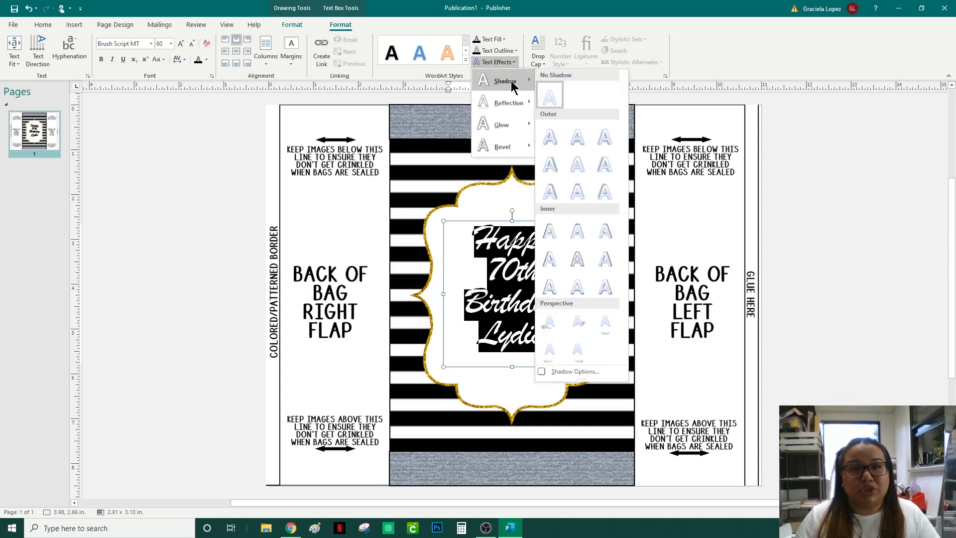
pyautogui.click(550, 142)
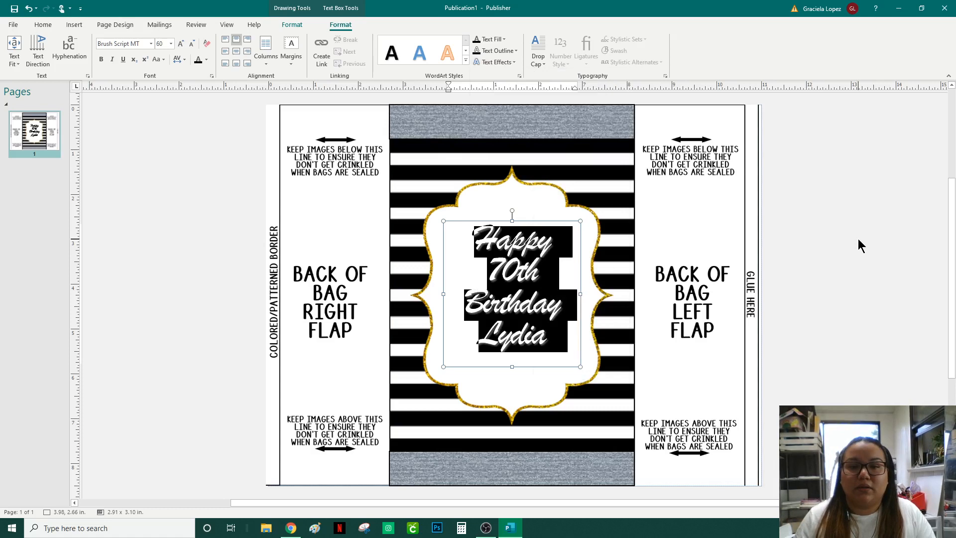
pyautogui.press('Escape')
pyautogui.click(835, 242)
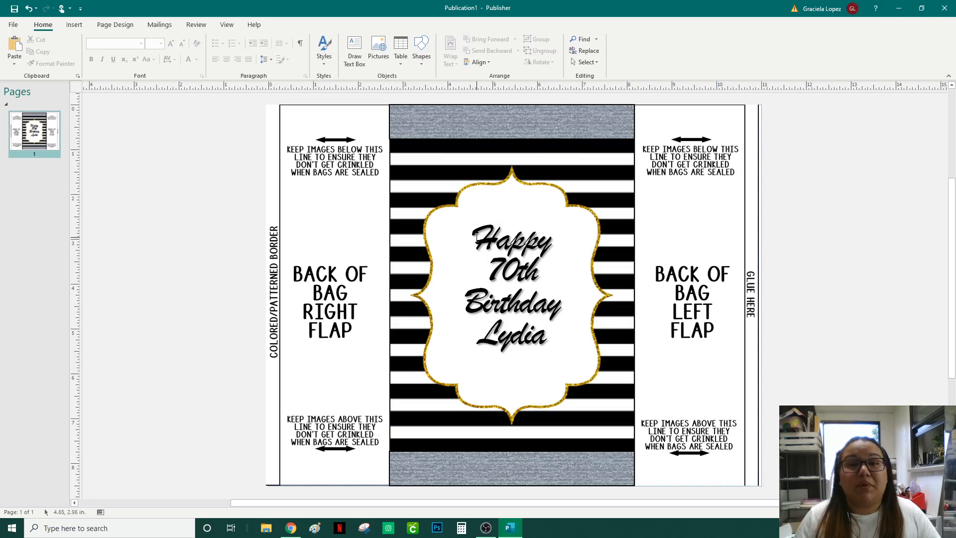
# Step: Open the shadow options for the entire birthday text and set the shadow's transparency to 41%
pyautogui.click(509, 271)
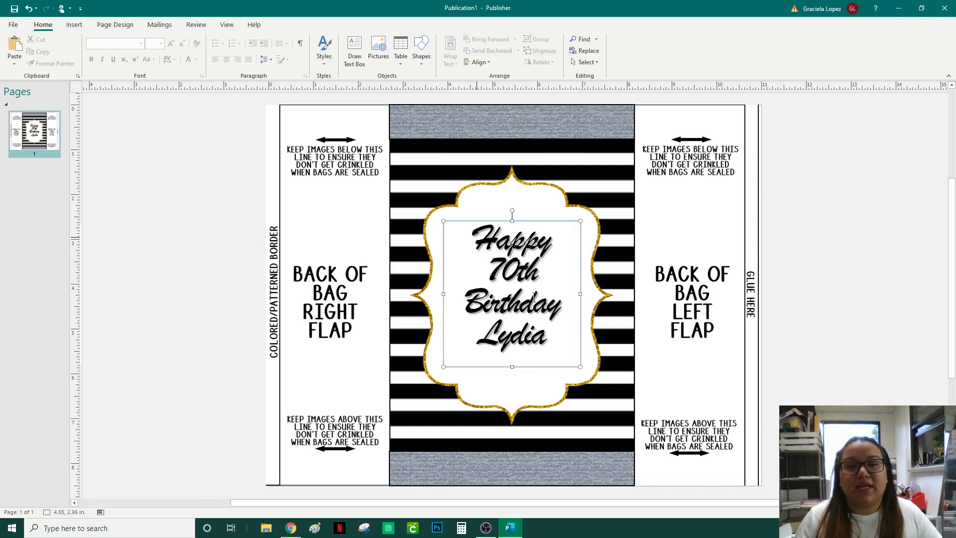
pyautogui.hotkey('ctrl', 'a')
pyautogui.click(340, 25)
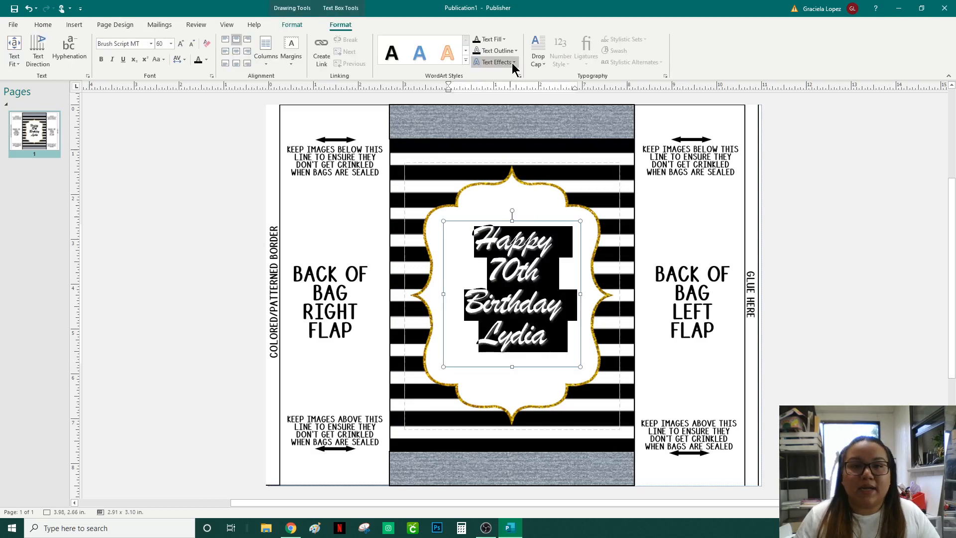
pyautogui.click(513, 63)
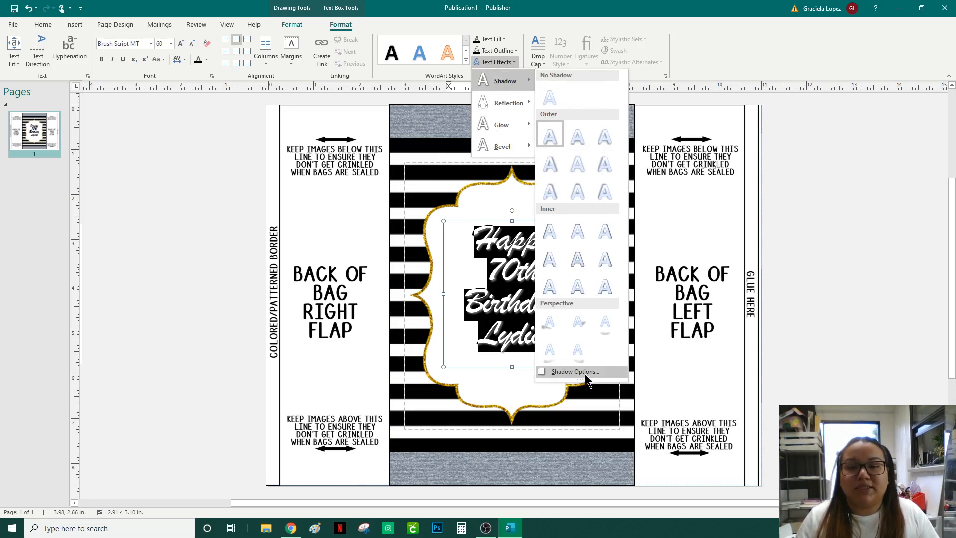
pyautogui.click(576, 372)
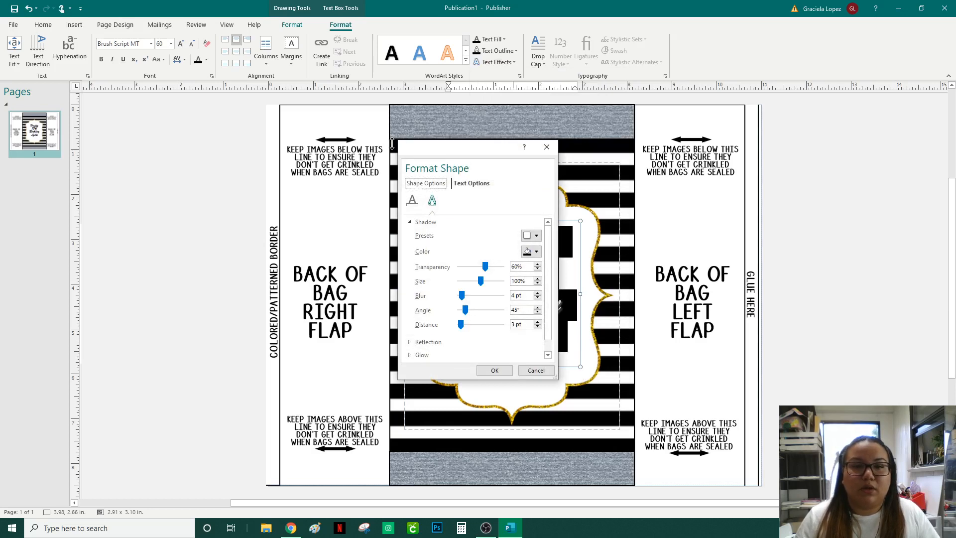
pyautogui.moveTo(472, 150); pyautogui.dragTo(174, 115)
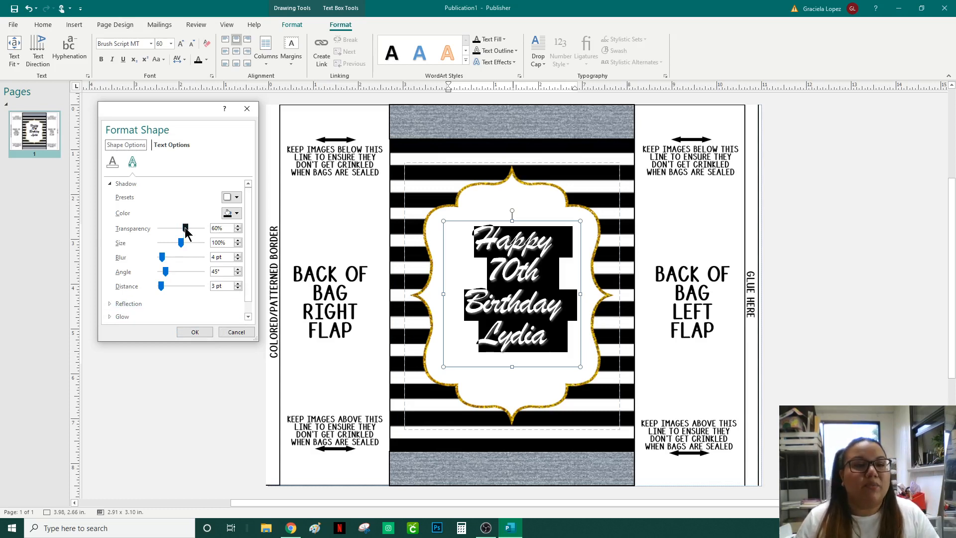
pyautogui.moveTo(186, 228); pyautogui.dragTo(177, 238)
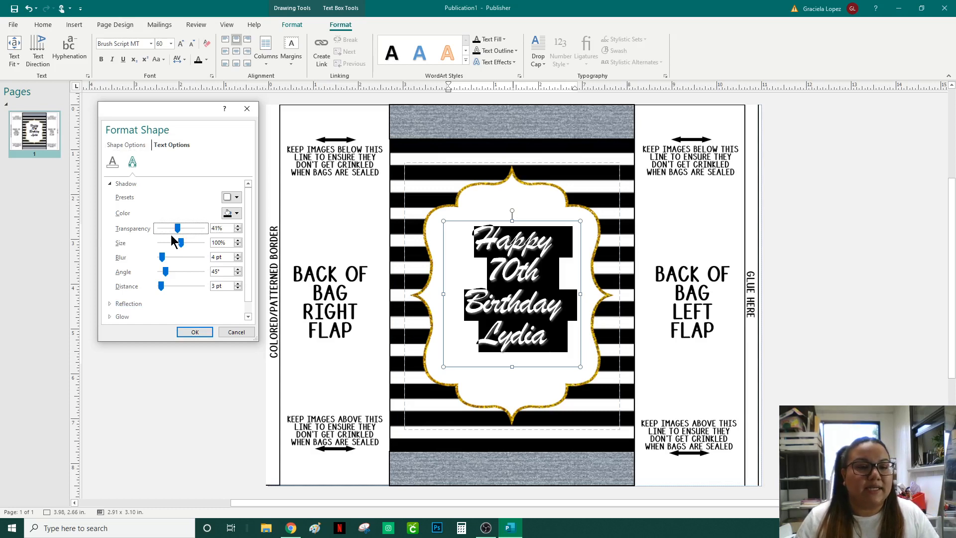
# Step: Set the birthday text's shadow distance to 5 pt and its angle to 55°, and apply the settings
pyautogui.doubleClick(214, 287)
pyautogui.write('5')
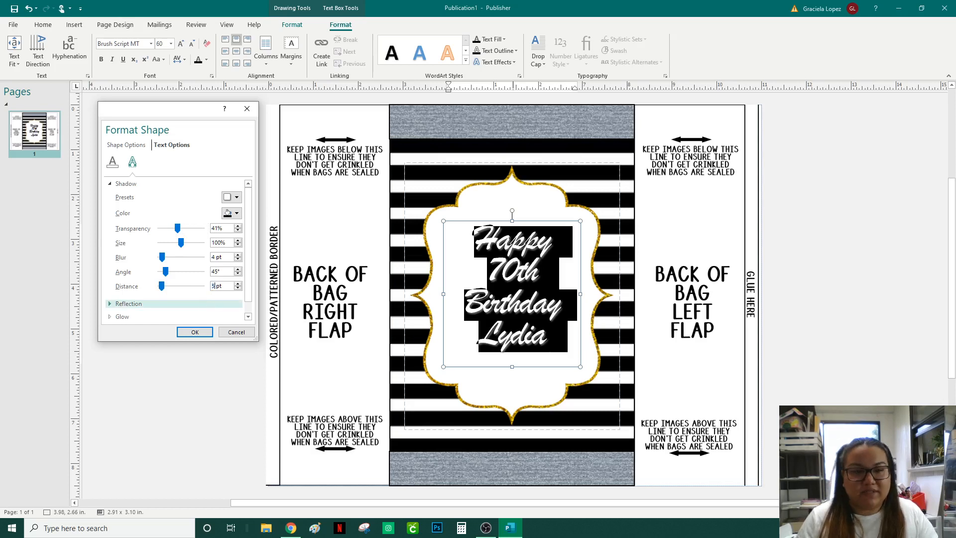
pyautogui.doubleClick(212, 271)
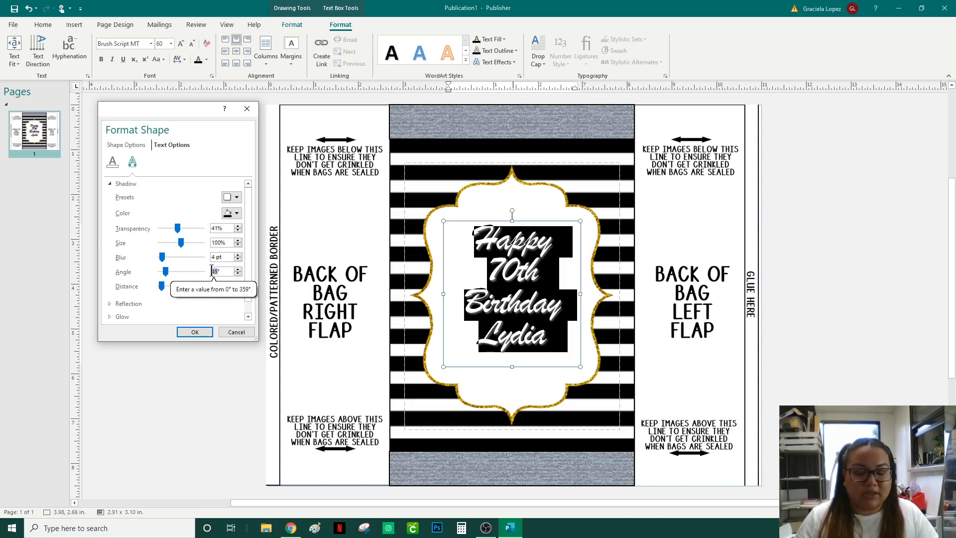
pyautogui.write('55')
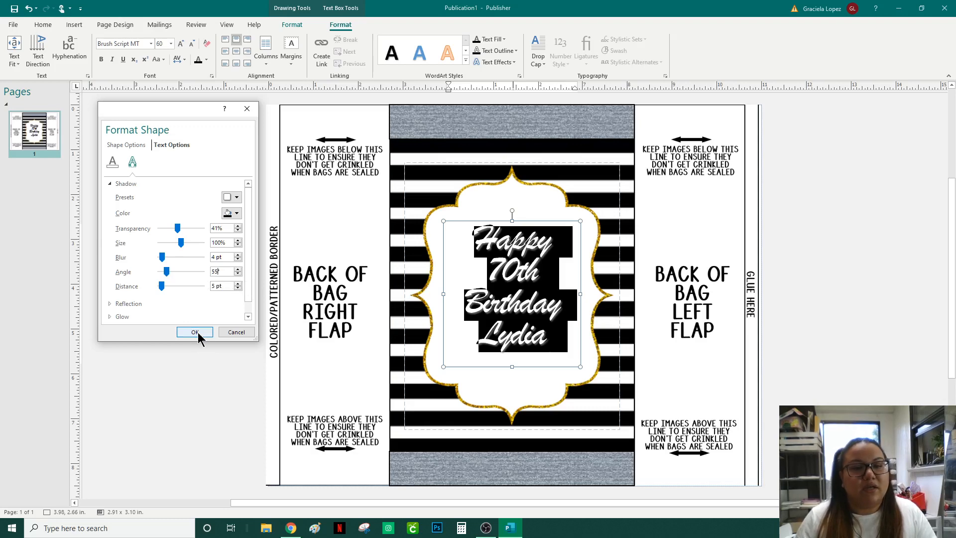
pyautogui.click(196, 332)
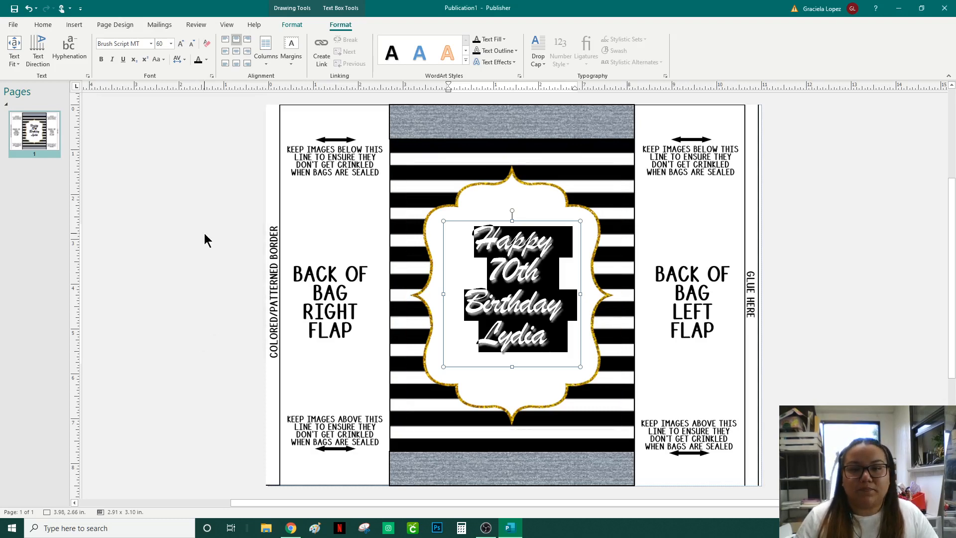
pyautogui.press('Escape')
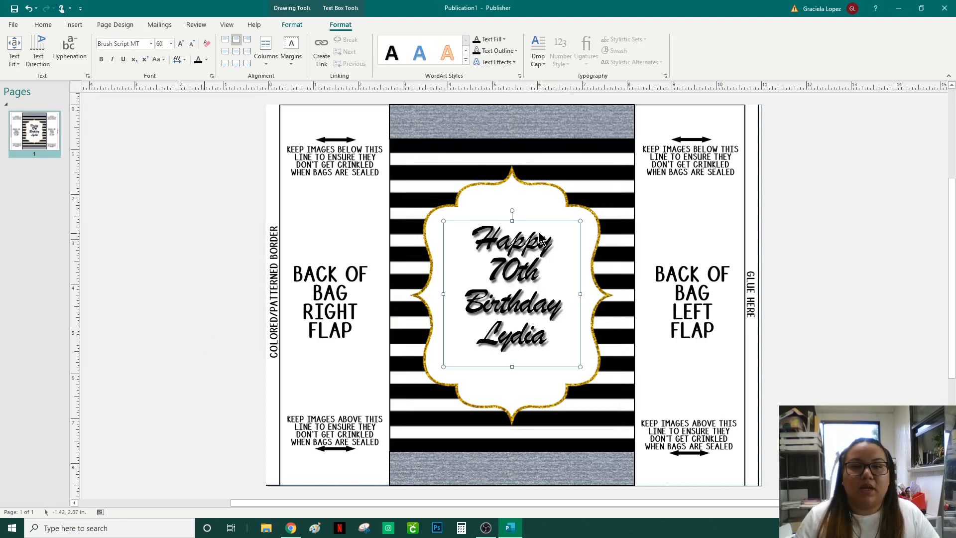
pyautogui.press('Escape')
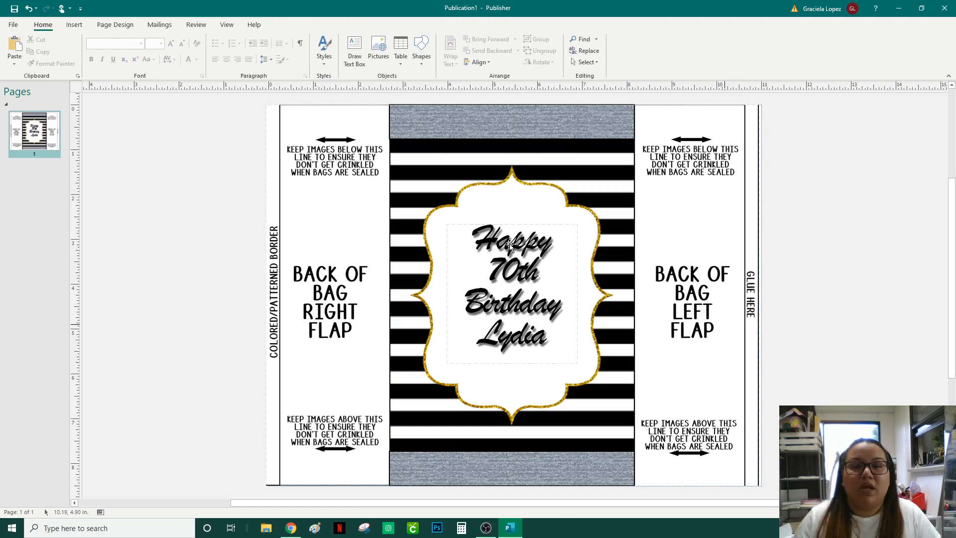
# Step: Add a red outline to all four lines of the birthday text
pyautogui.click(478, 237)
pyautogui.moveTo(478, 237); pyautogui.dragTo(549, 336)
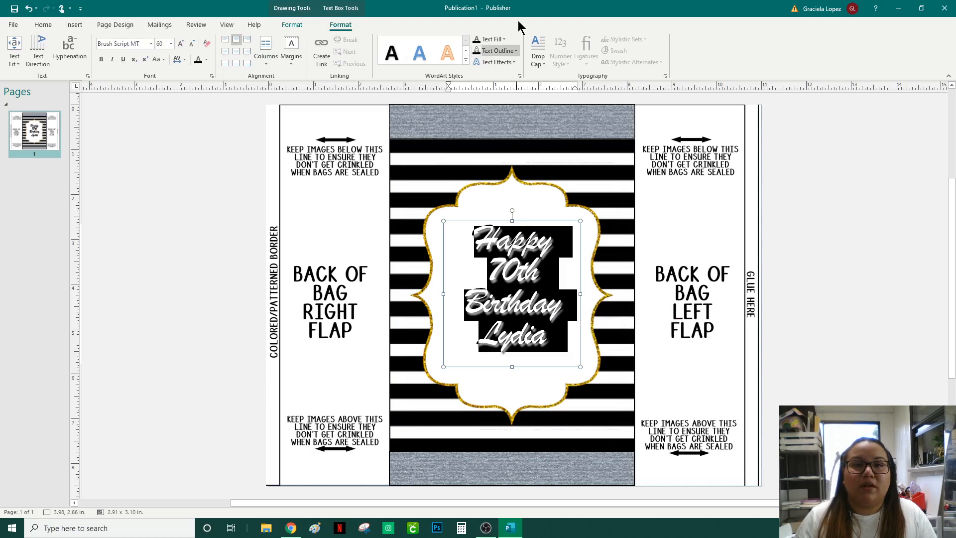
pyautogui.click(516, 50)
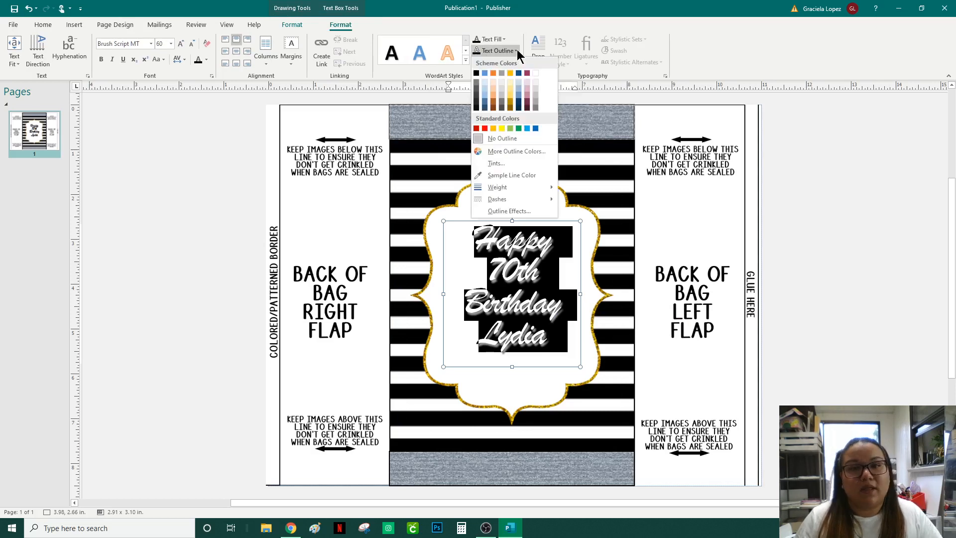
pyautogui.click(486, 129)
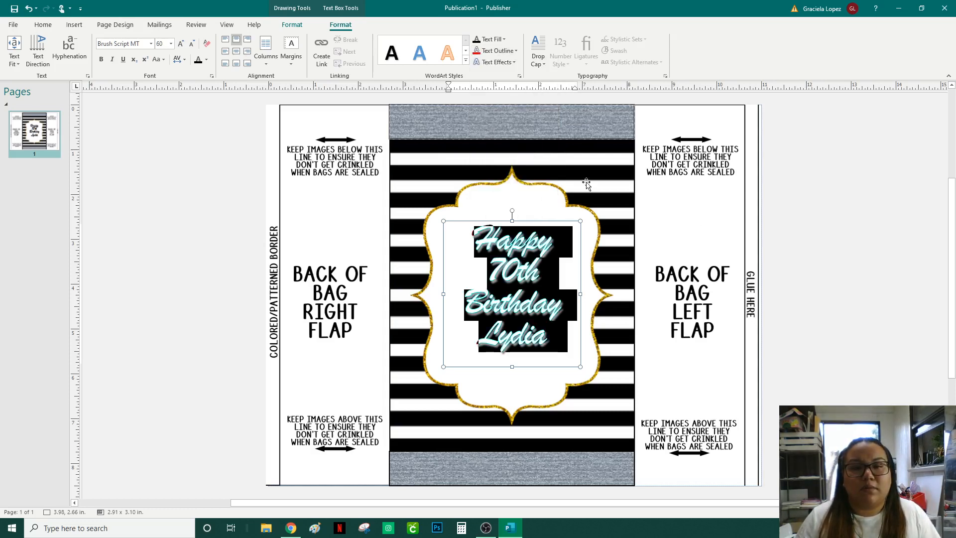
pyautogui.click(852, 229)
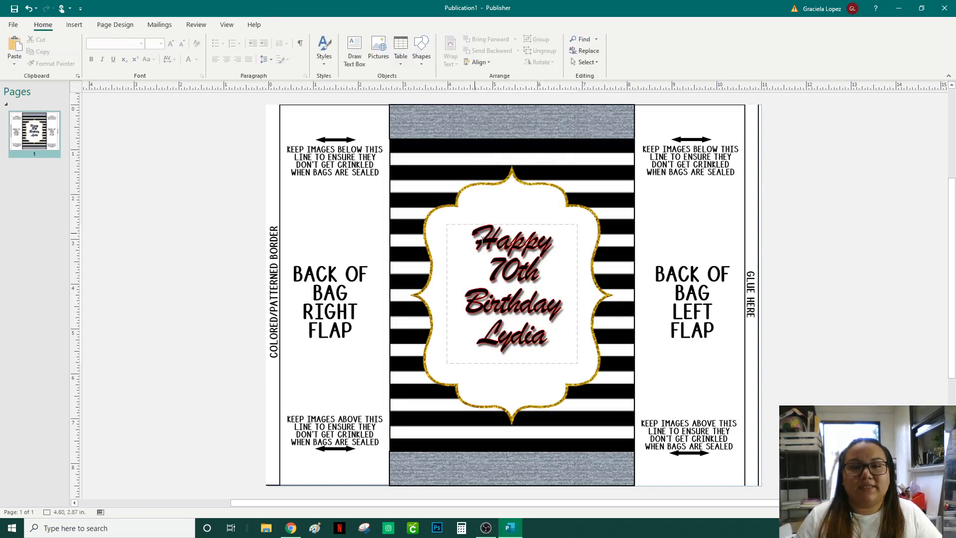
# Step: Set the weight of the birthday text's red outline to 2¼ pt
pyautogui.click(551, 330)
pyautogui.hotkey('ctrl', 'a')
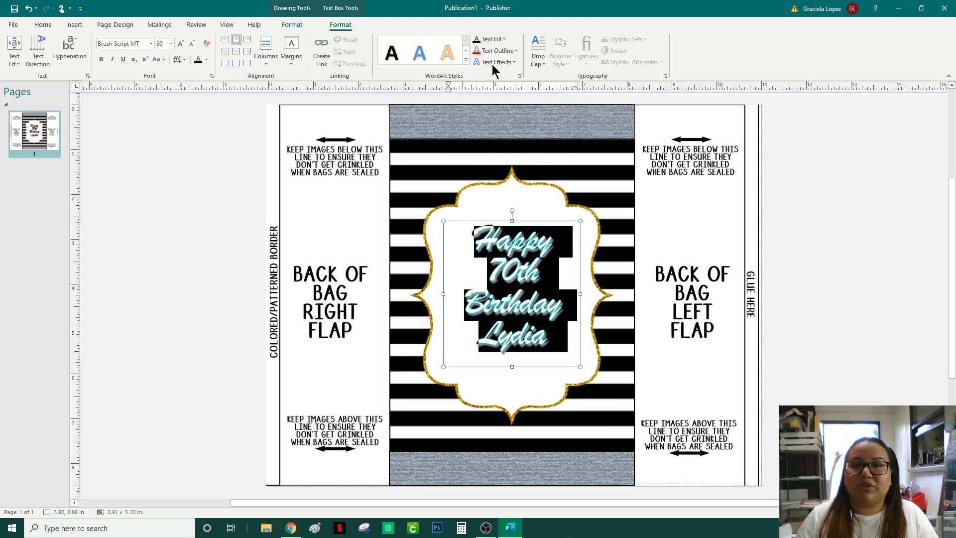
pyautogui.click(507, 51)
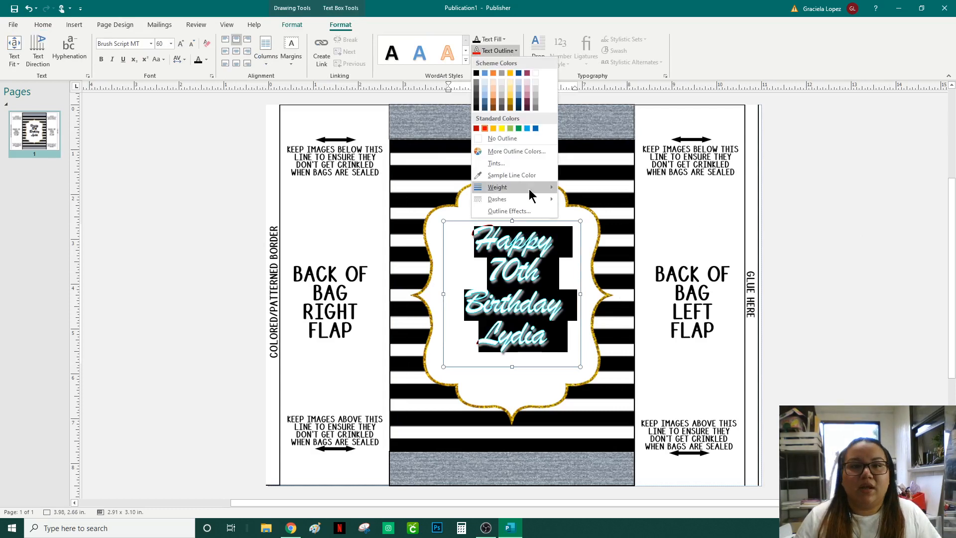
pyautogui.moveTo(528, 190)
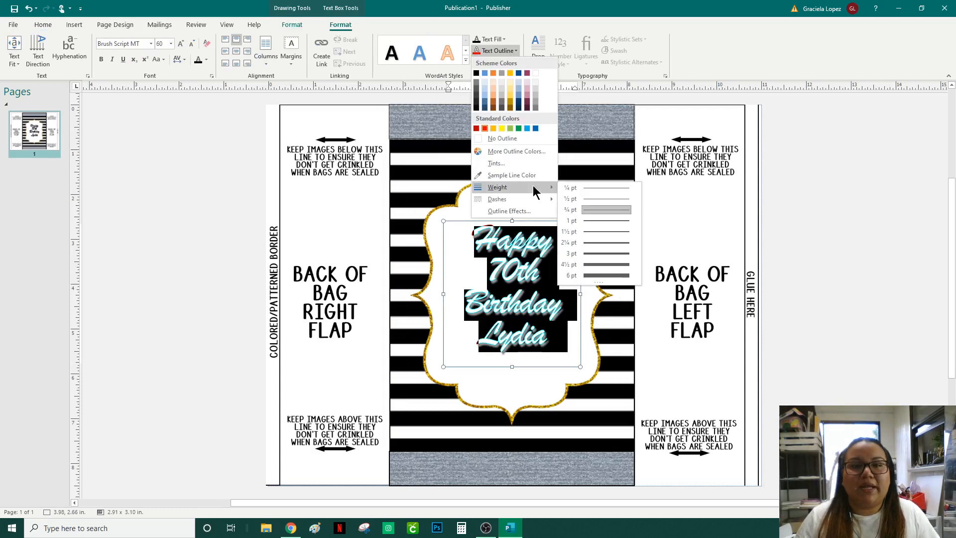
pyautogui.click(613, 242)
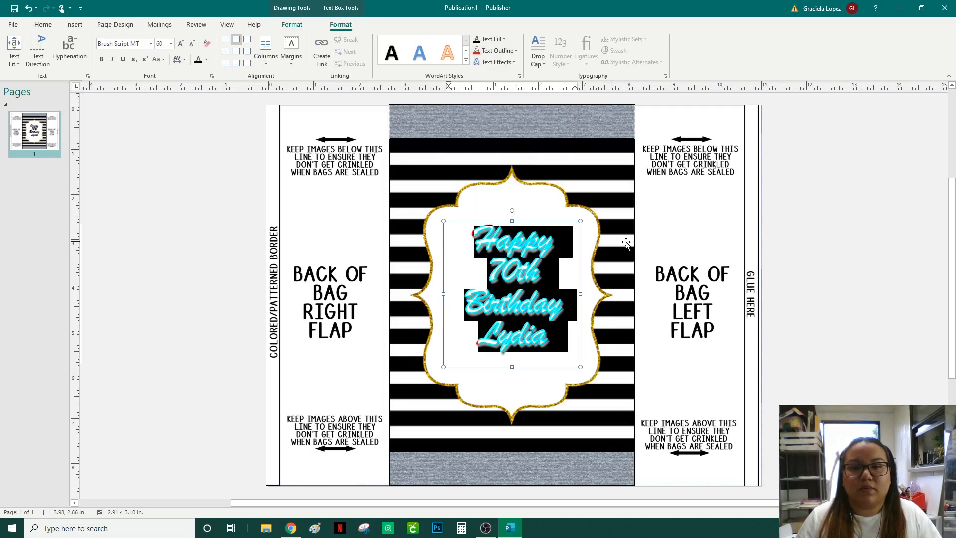
pyautogui.click(871, 250)
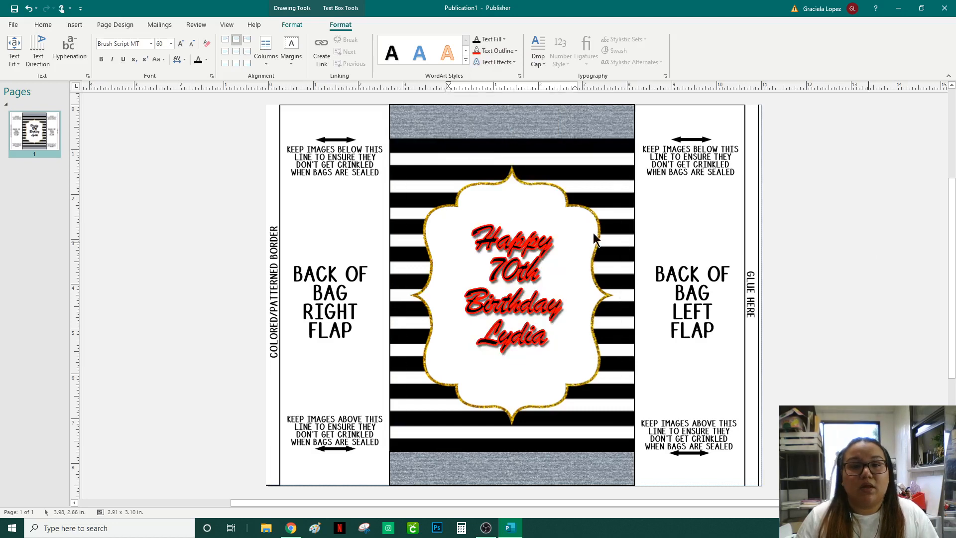
pyautogui.moveTo(487, 232); pyautogui.dragTo(549, 331)
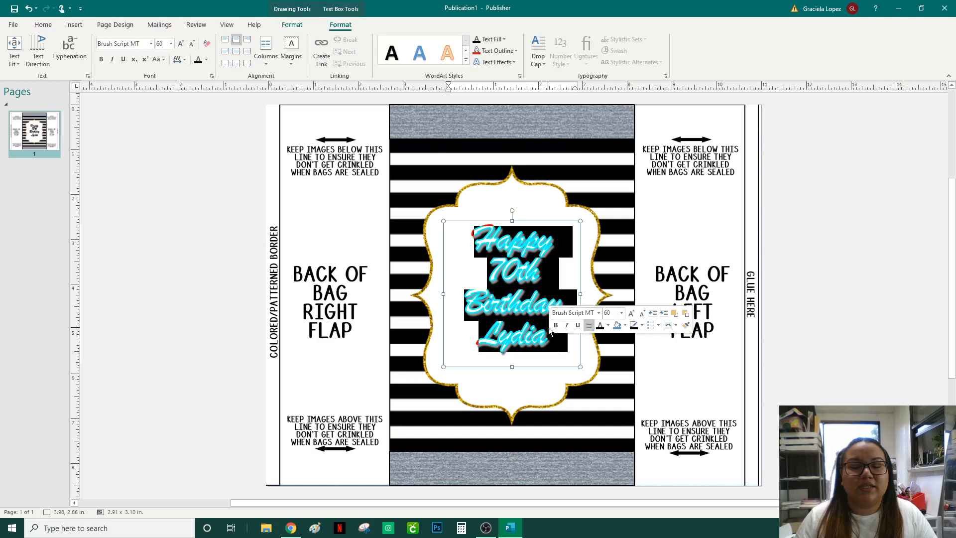
pyautogui.click(501, 50)
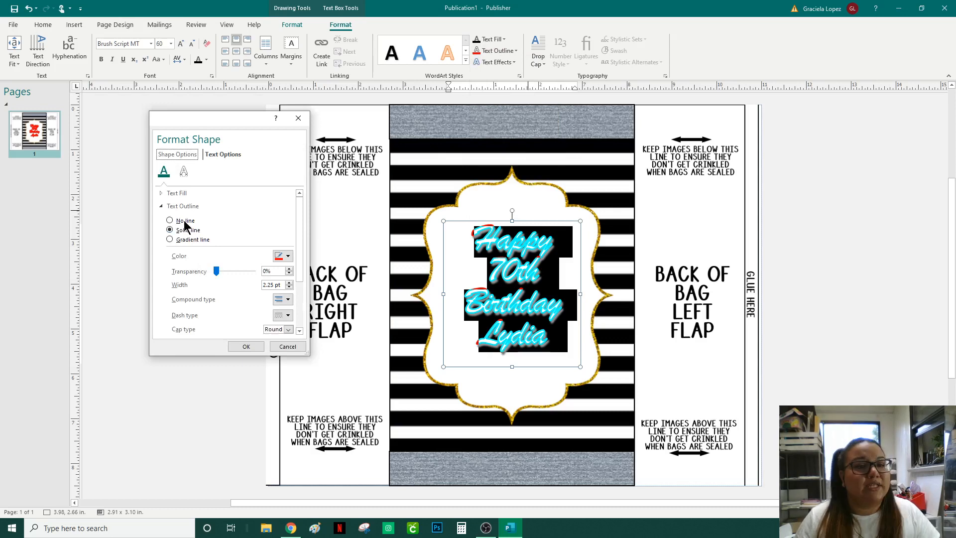
pyautogui.scroll(-1, 237, 256)
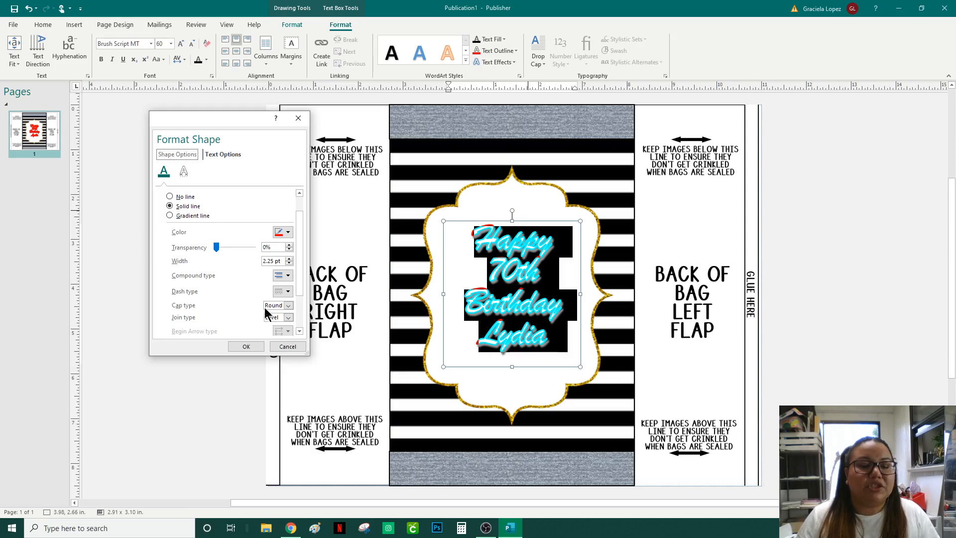
pyautogui.click(280, 346)
# Step: Reduce the birthday text's red outline weight to 1½ pt, and try an even finer weight
pyautogui.click(500, 51)
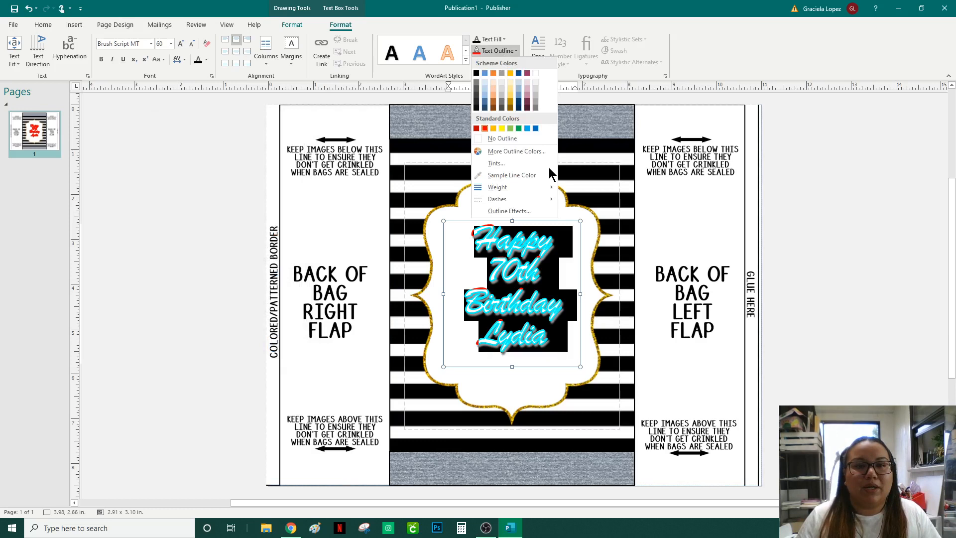
pyautogui.moveTo(527, 192)
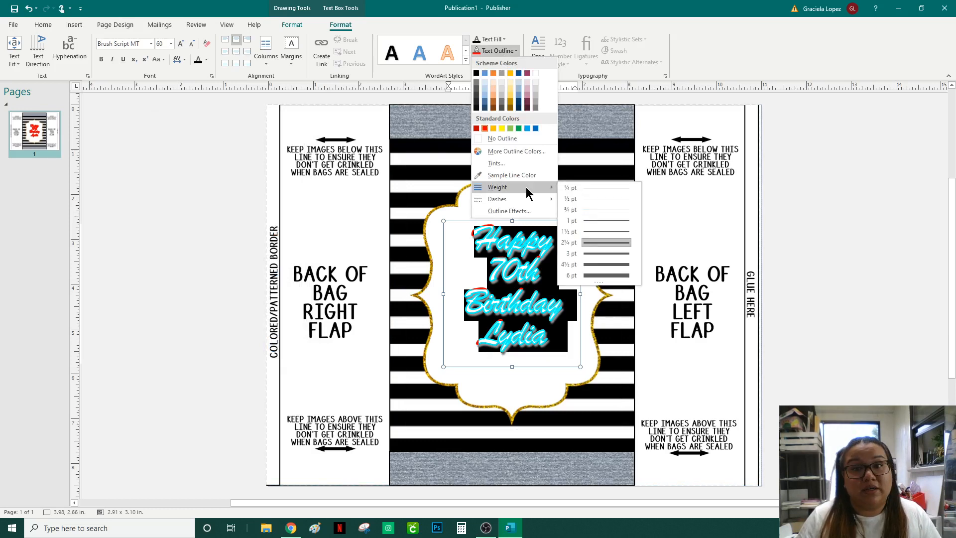
pyautogui.click(604, 231)
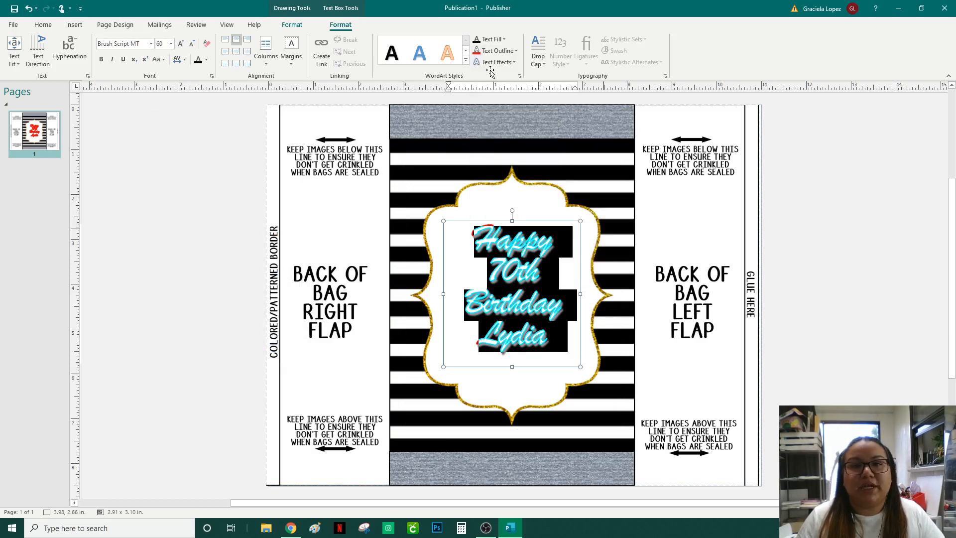
pyautogui.click(818, 254)
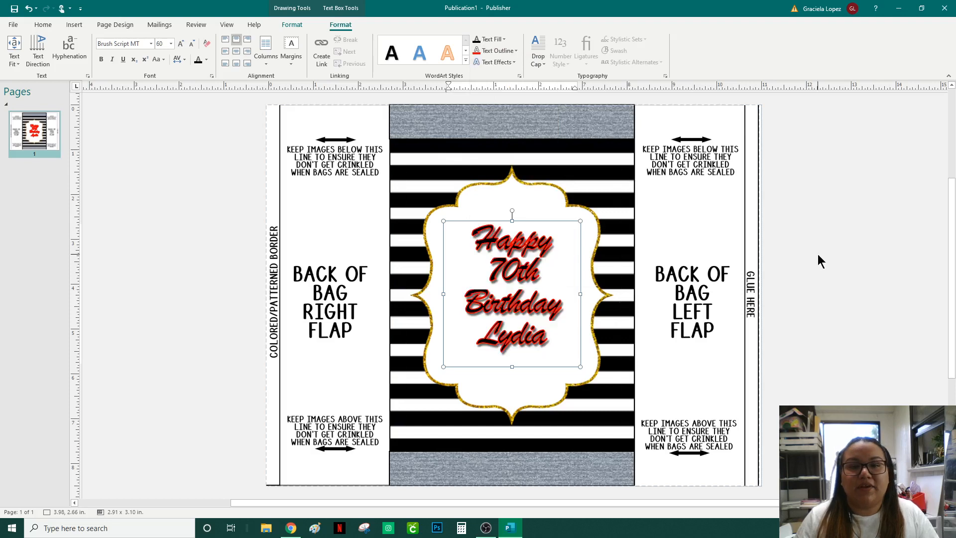
pyautogui.click(818, 255)
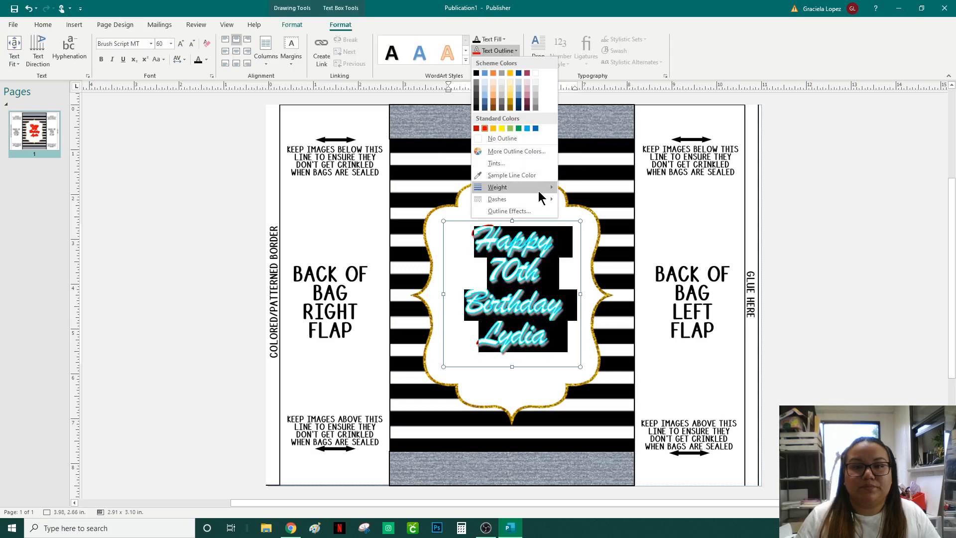
pyautogui.click(581, 202)
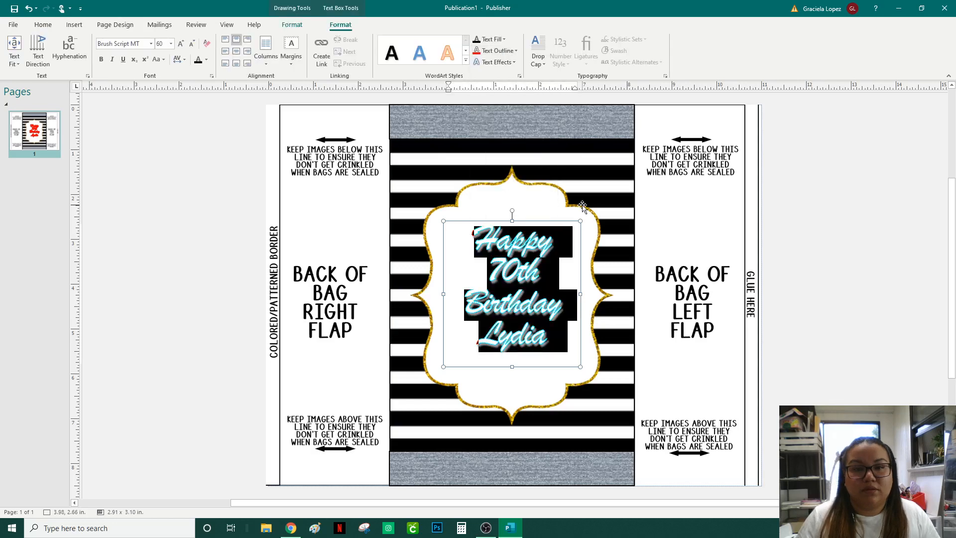
pyautogui.click(810, 222)
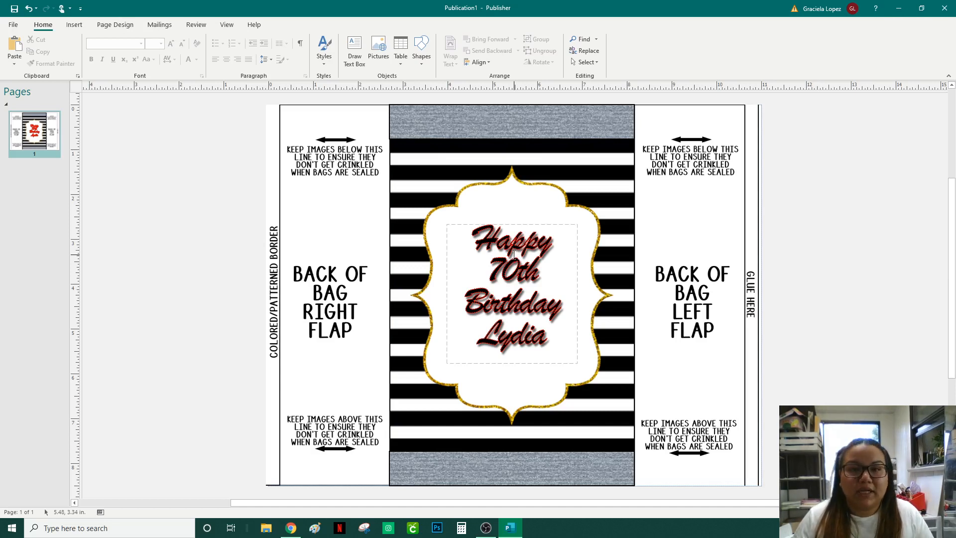
# Step: Select the whole birthday text again and thicken its red outline
pyautogui.click(478, 232)
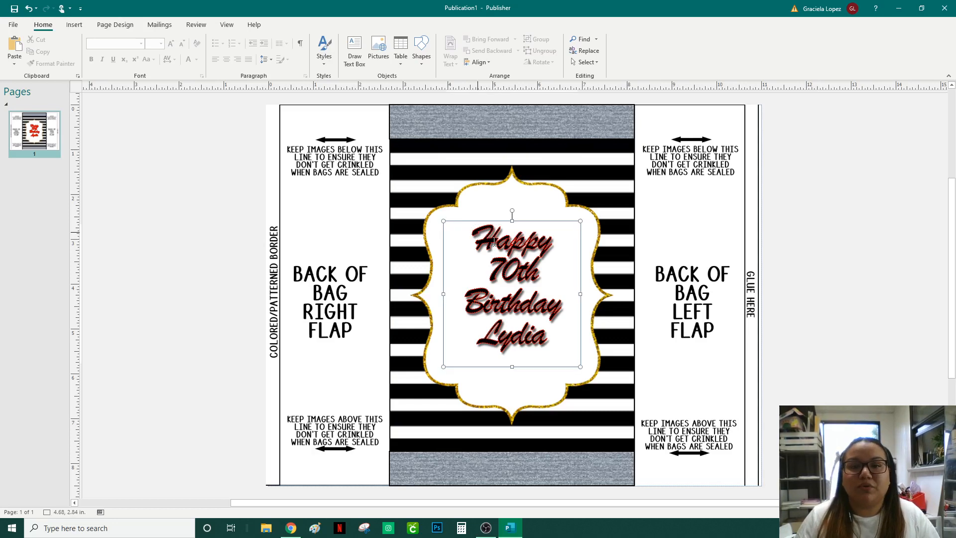
pyautogui.moveTo(477, 233); pyautogui.dragTo(569, 328)
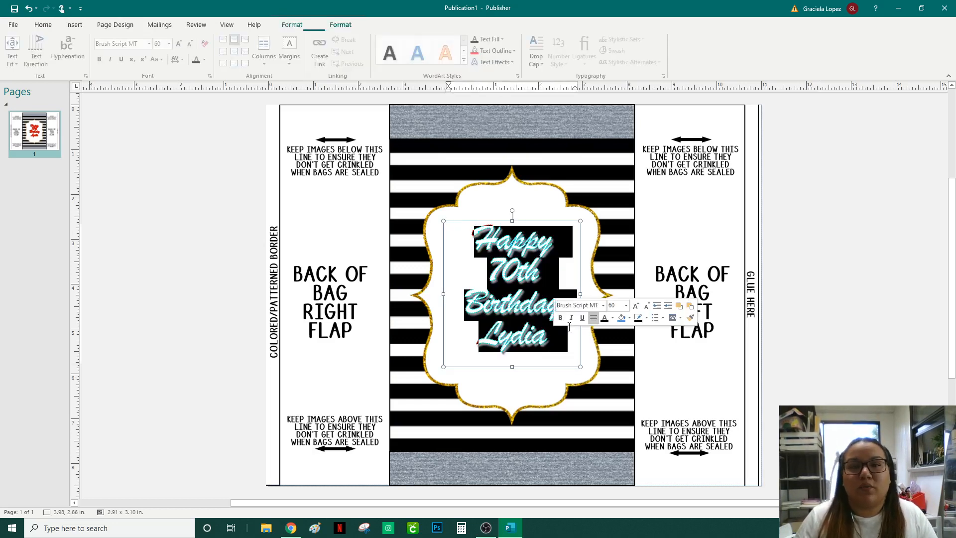
pyautogui.click(498, 47)
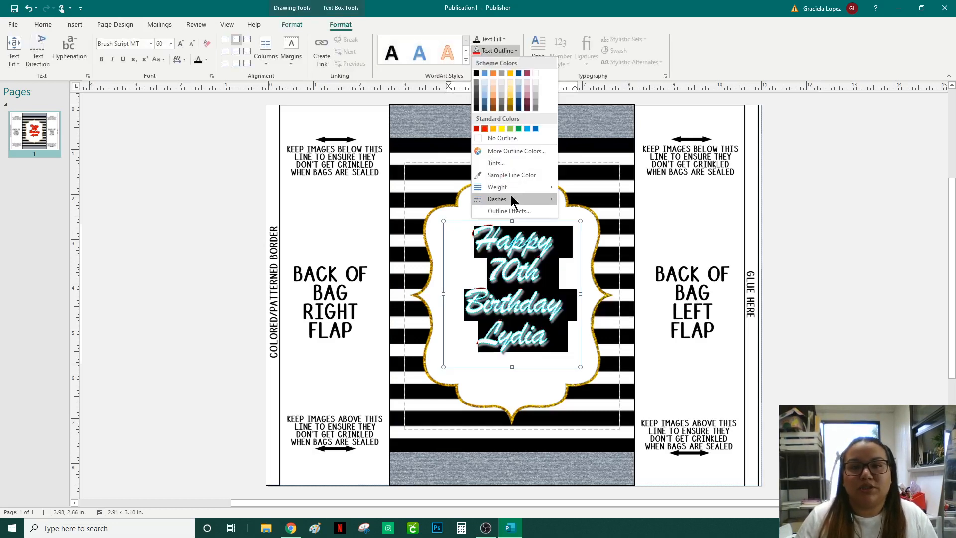
pyautogui.moveTo(511, 196)
pyautogui.click(572, 199)
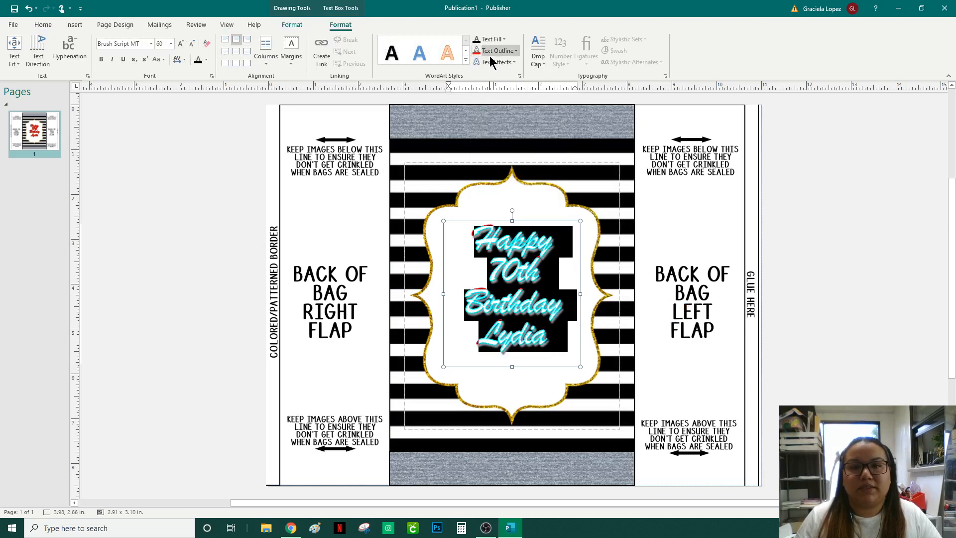
pyautogui.click(827, 236)
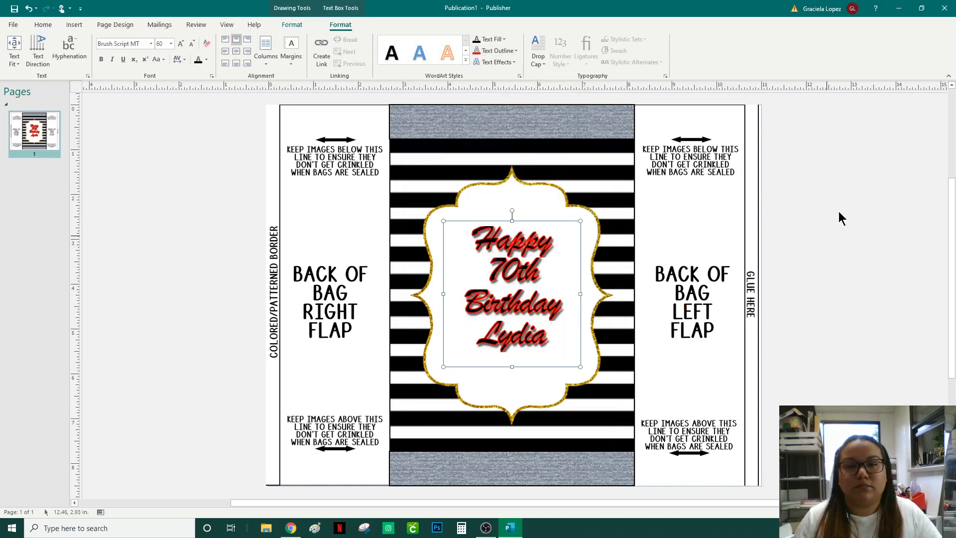
pyautogui.click(841, 218)
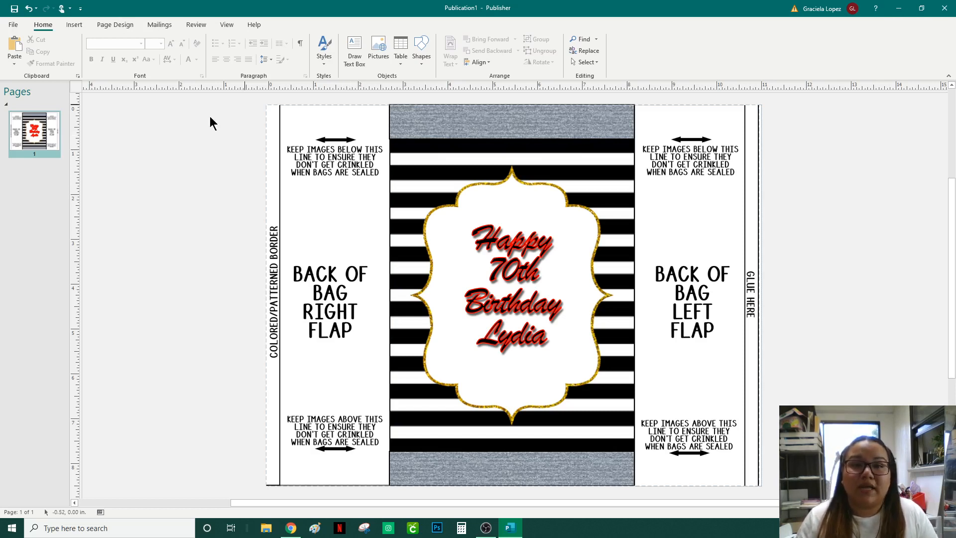
pyautogui.click(550, 121)
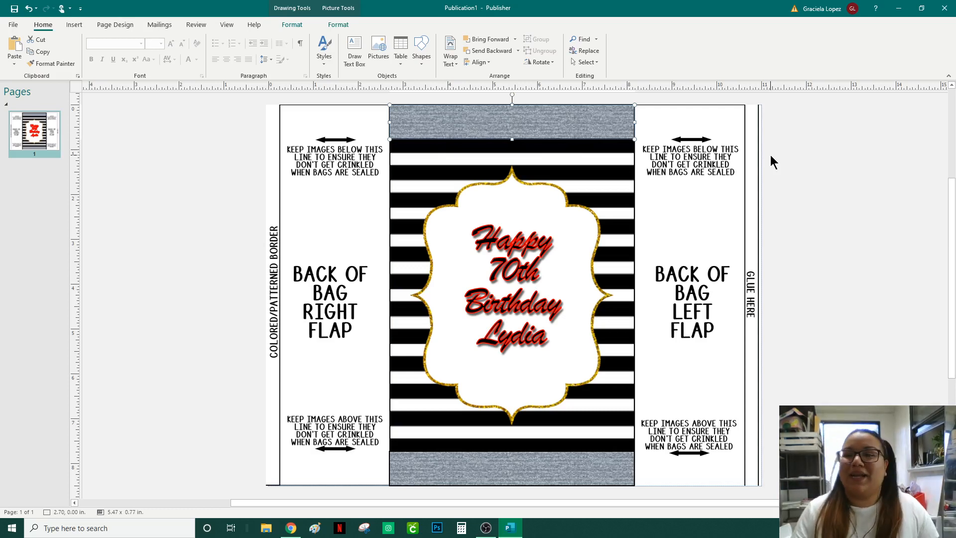
pyautogui.click(784, 156)
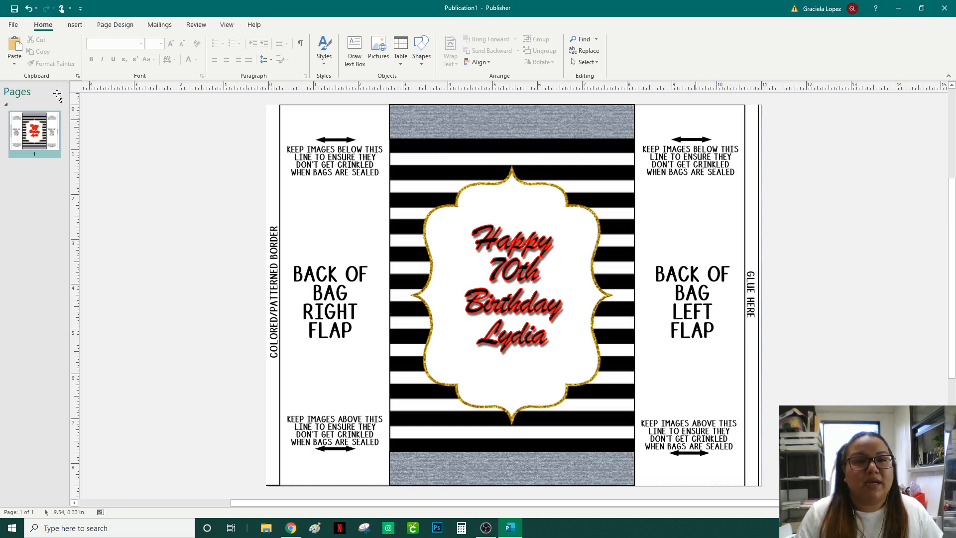
# Step: Open the publication's print settings and choose the HP ENVY 5000 series as the printer
pyautogui.click(13, 26)
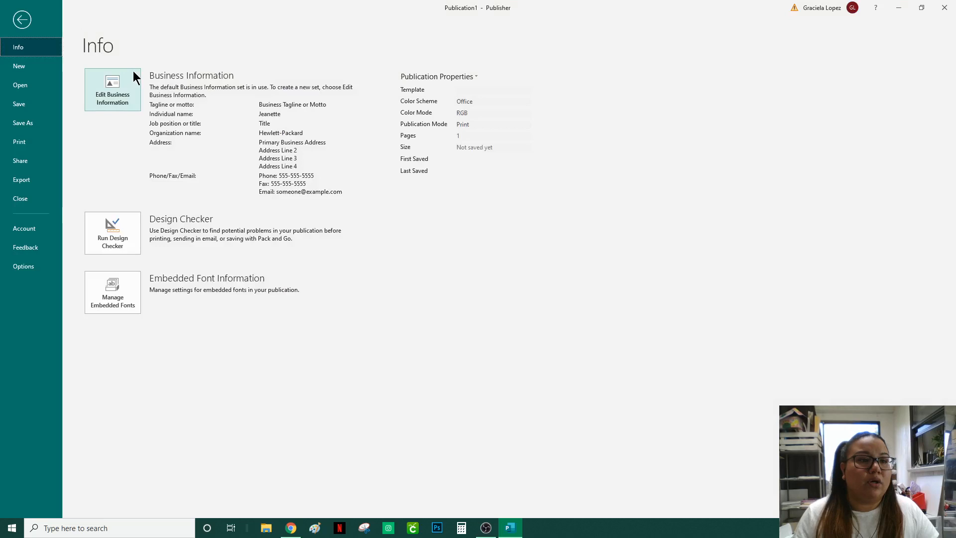
pyautogui.click(20, 142)
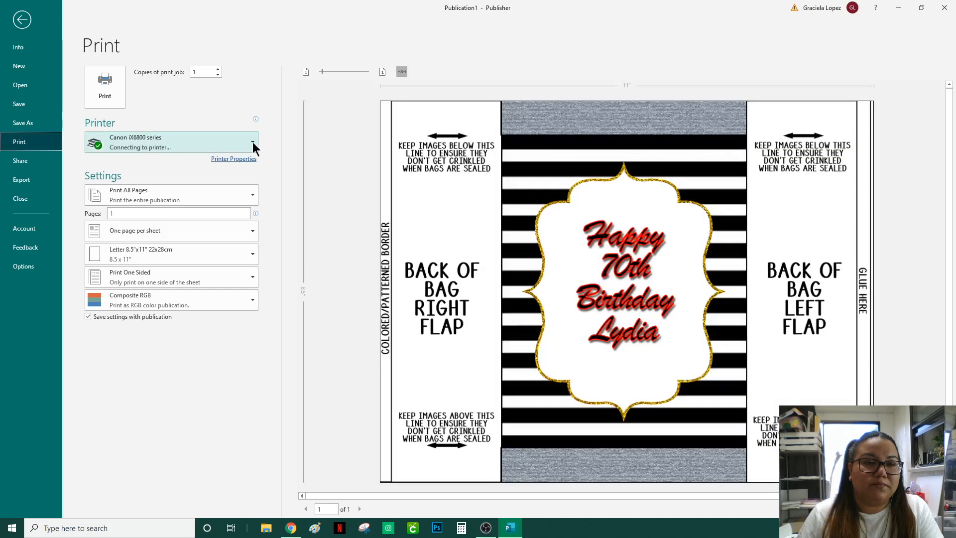
pyautogui.click(252, 142)
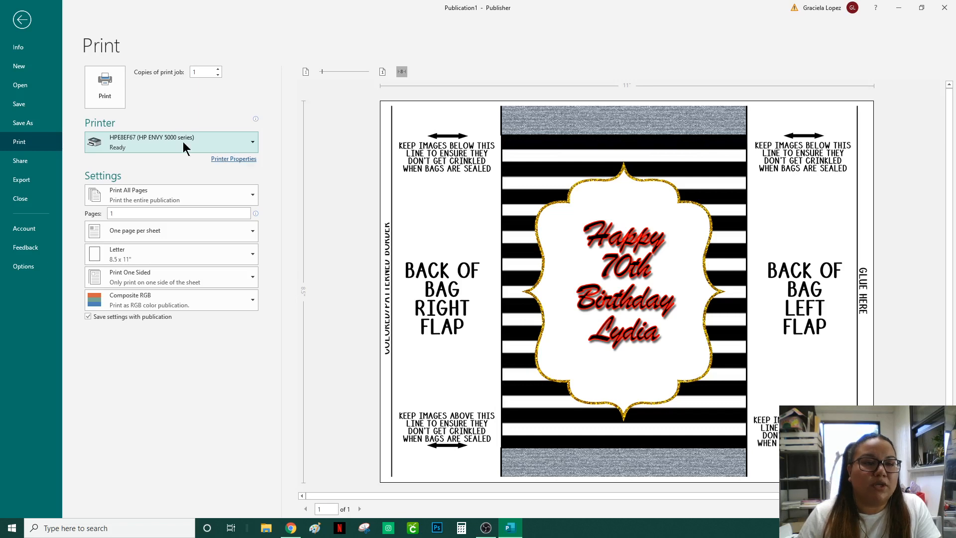
# Step: Turn on borderless printing in the HP ENVY 5000 printer's properties and apply the setting
pyautogui.click(244, 159)
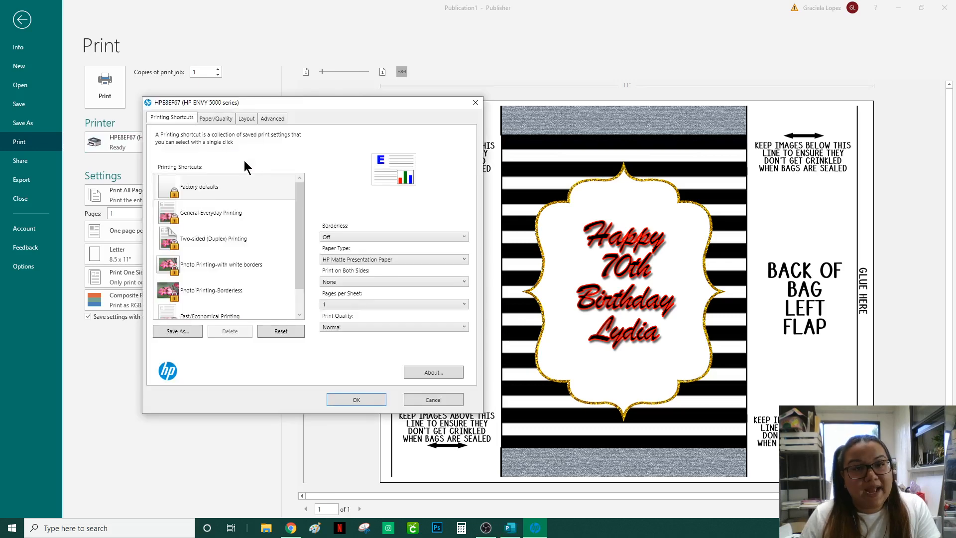
pyautogui.moveTo(295, 104); pyautogui.dragTo(197, 38)
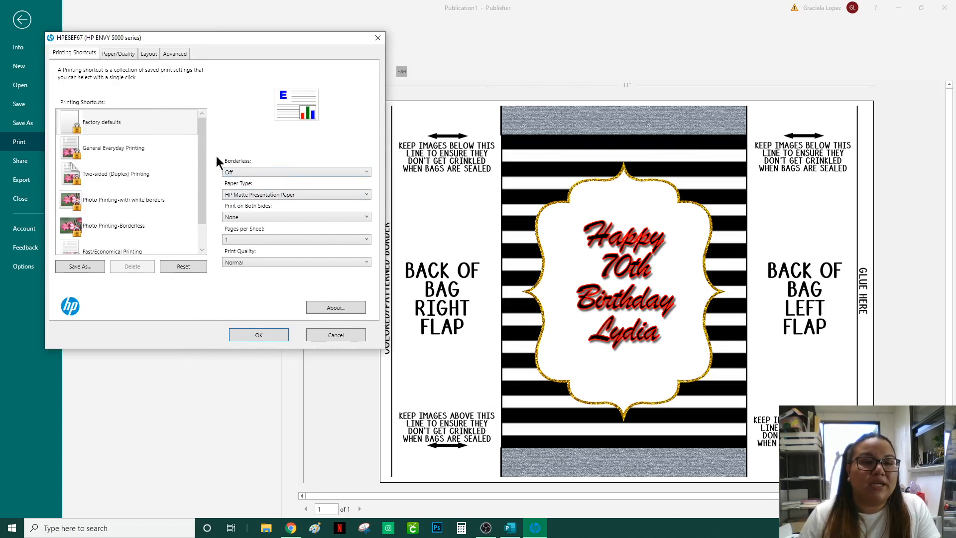
pyautogui.click(259, 171)
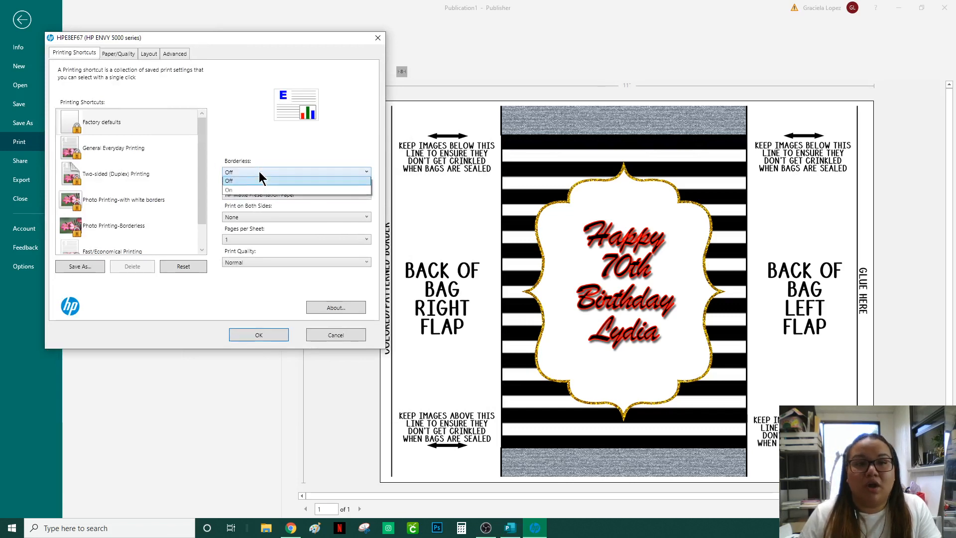
pyautogui.click(233, 192)
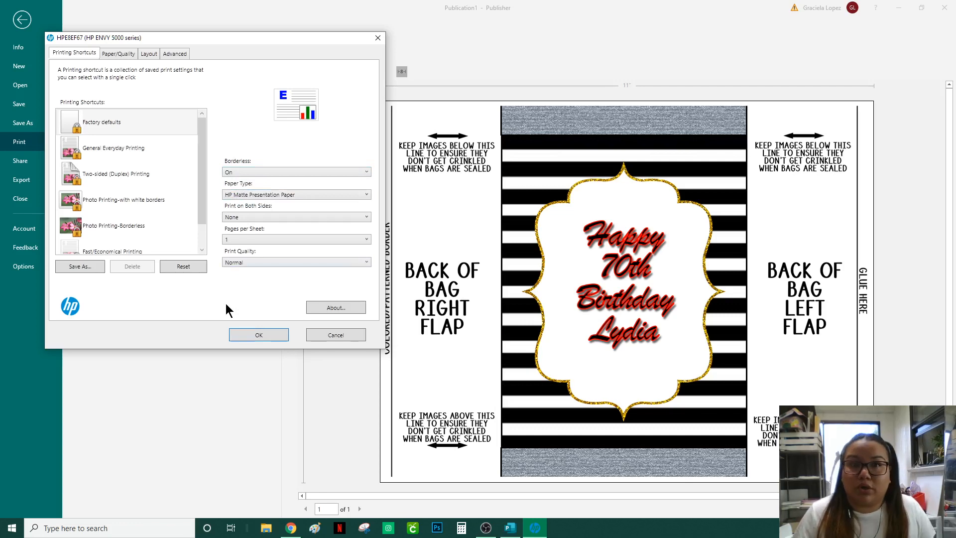
pyautogui.click(259, 335)
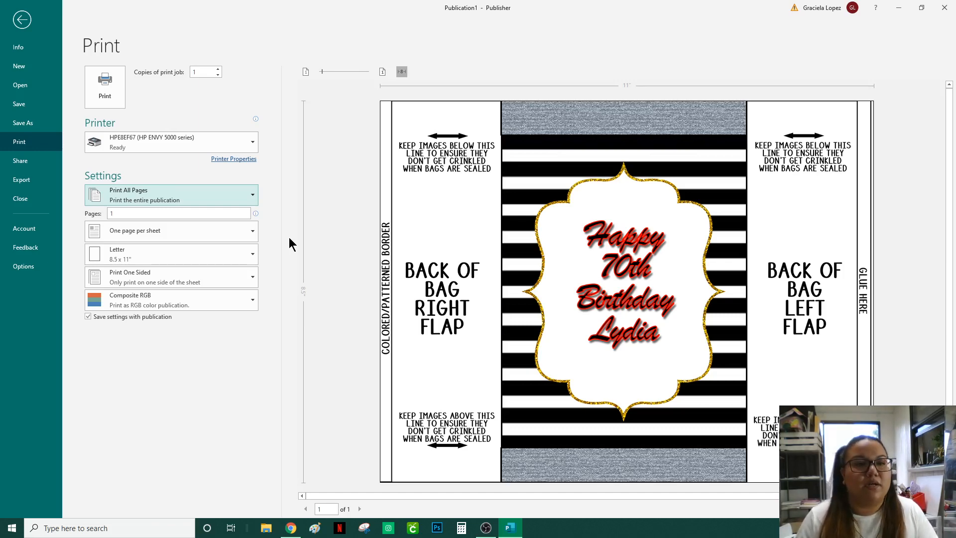
# Step: Minimize the Publisher and browser windows to show the desktop
pyautogui.click(899, 7)
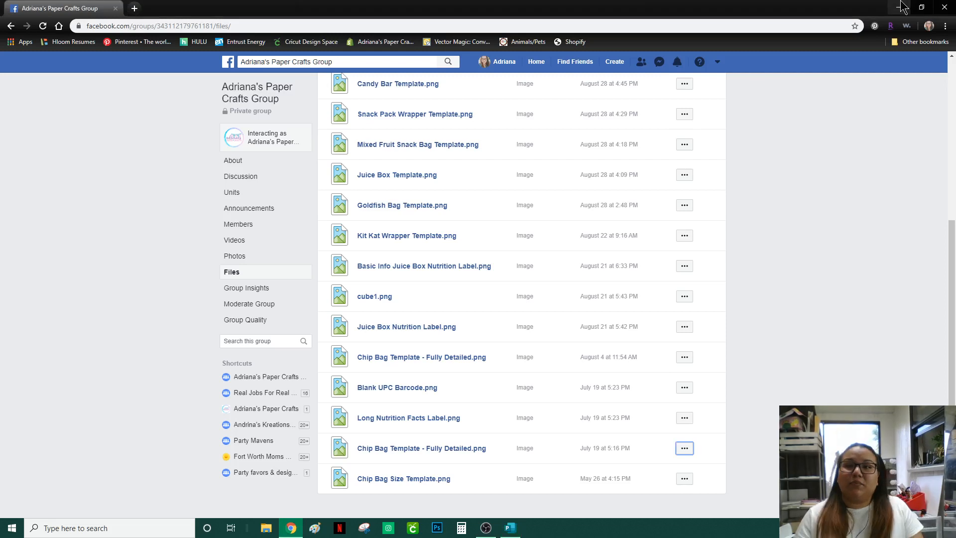
pyautogui.click(899, 7)
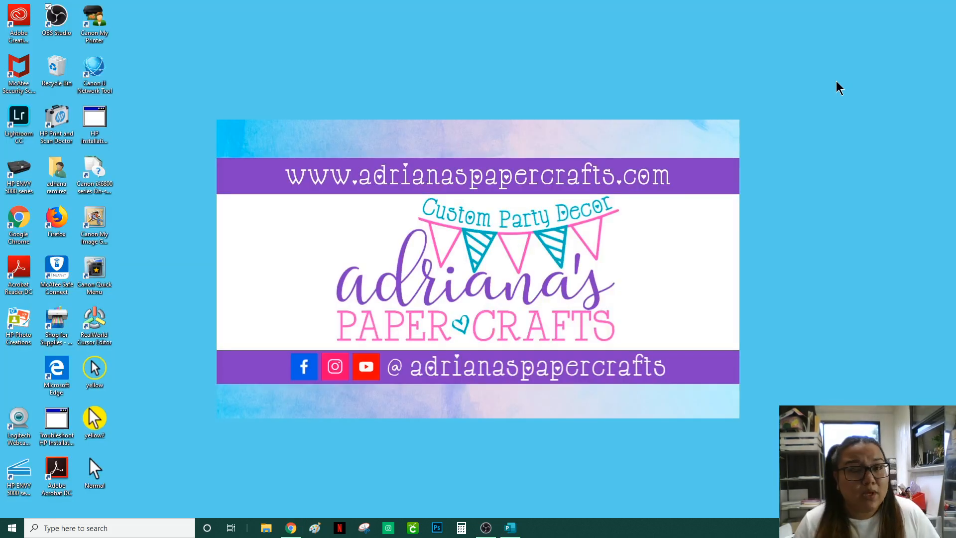